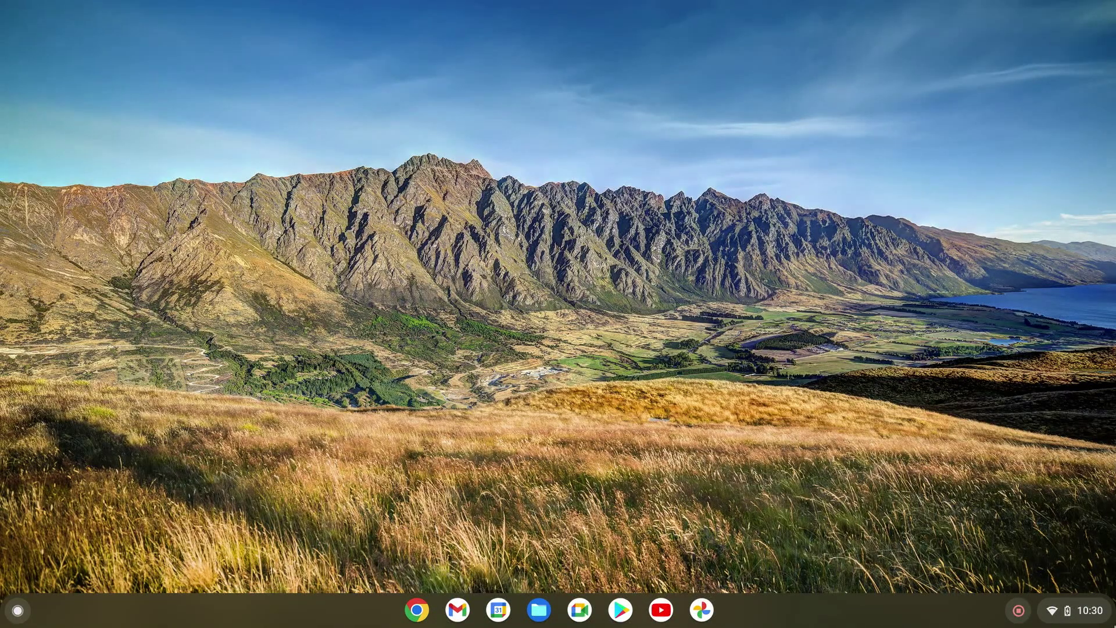
Open the ChromeOS Quick Settings panel with Alt+Shift+S
{"action": "key", "text": "alt+shift+s"}
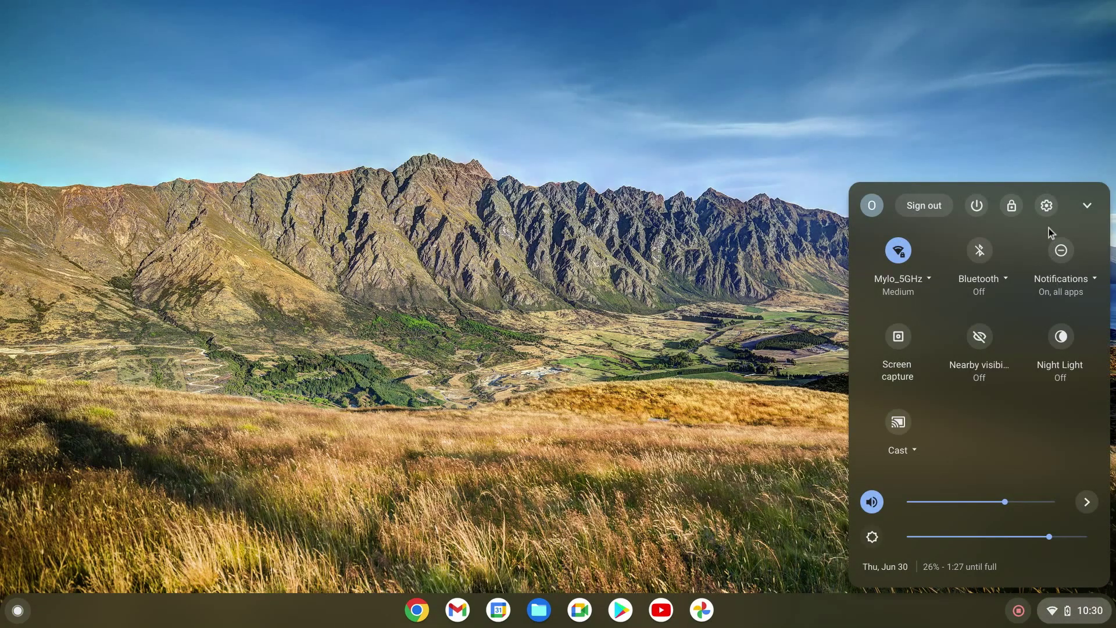
Search Settings for 'google play store' and open Play Store's Manage Android preferences
{"action": "left_click", "coordinate": [1046, 206]}
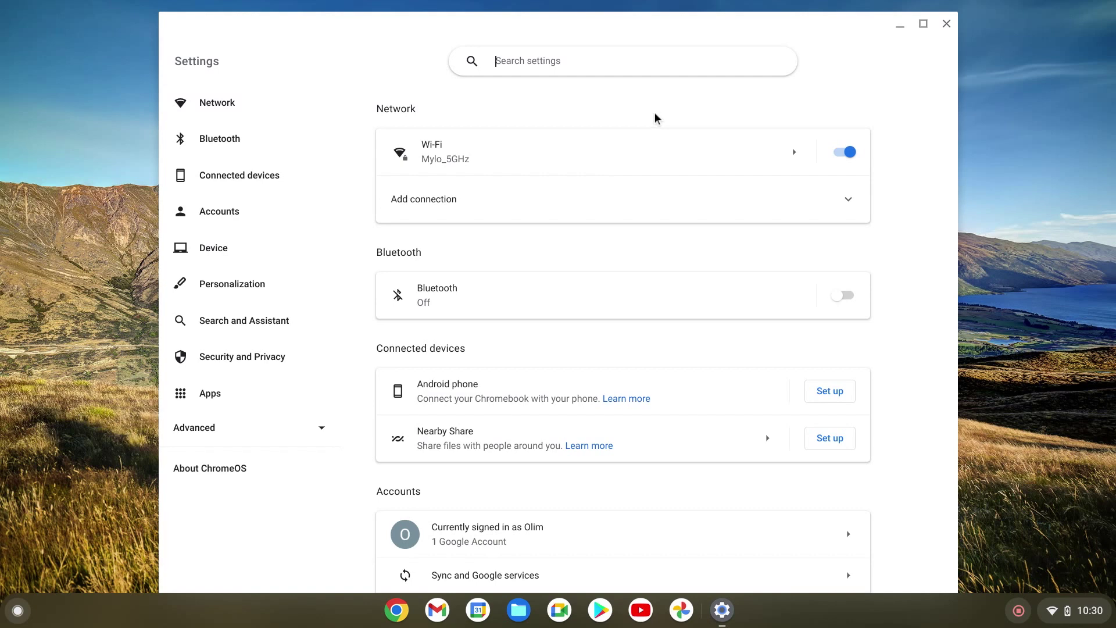
{"action": "type", "text": "goo"}
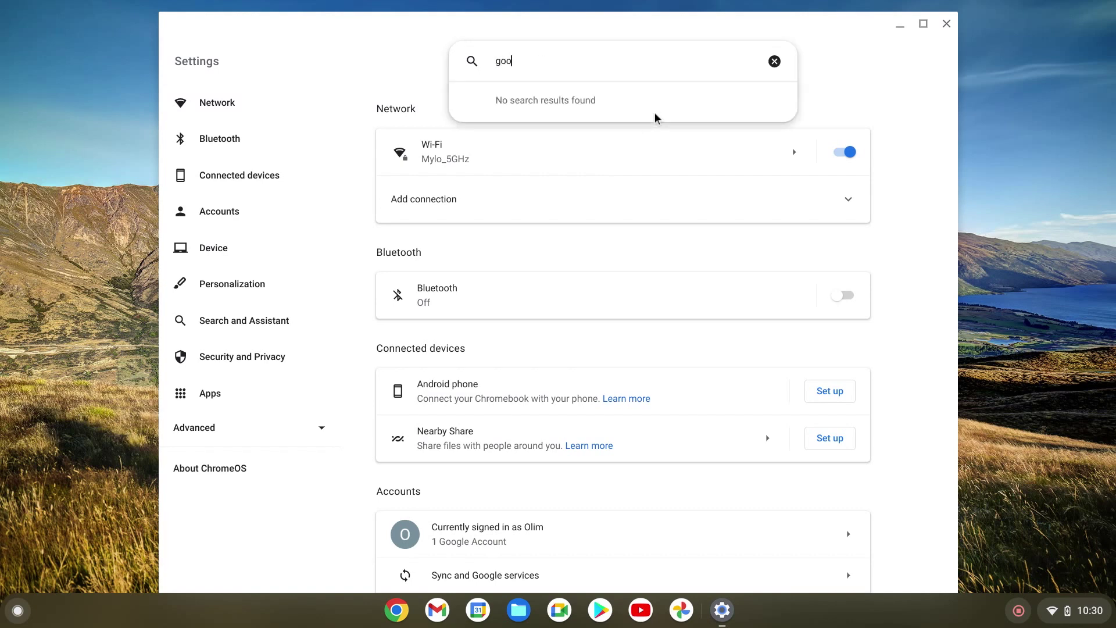
{"action": "type", "text": "gle play"}
{"action": "key", "text": "BackSpace"}
{"action": "key", "text": "BackSpace"}
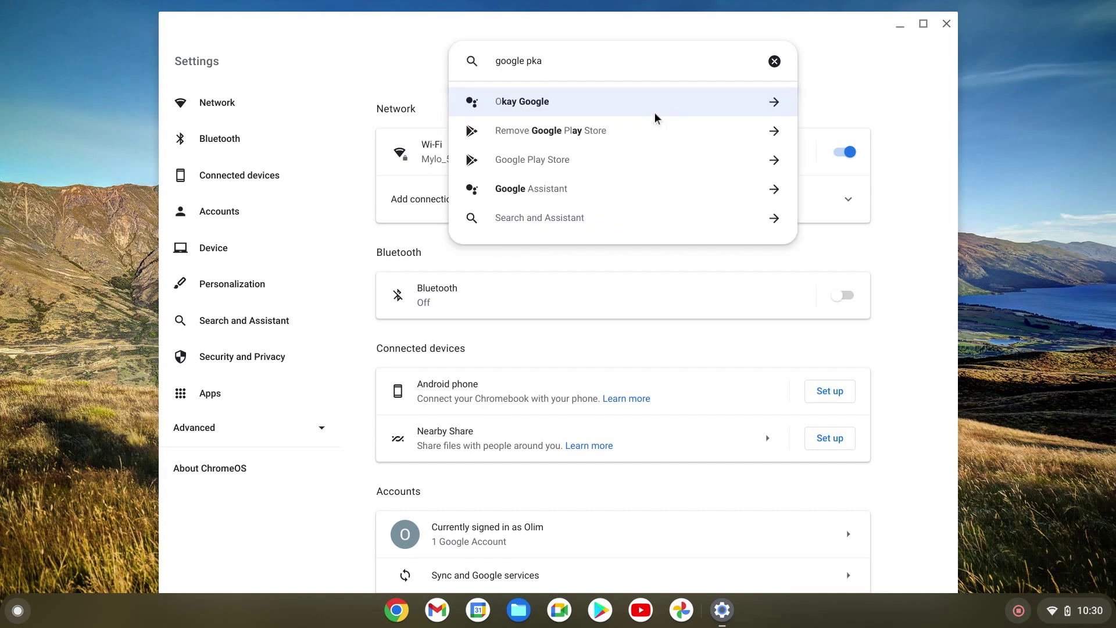
{"action": "type", "text": "ay store"}
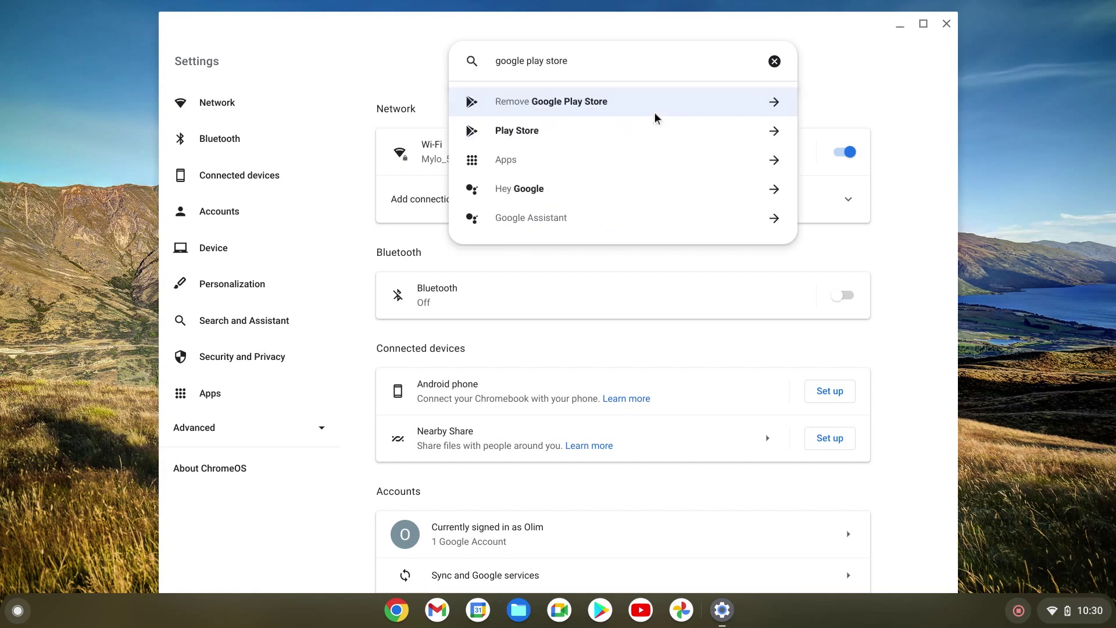
{"action": "left_click", "coordinate": [547, 130]}
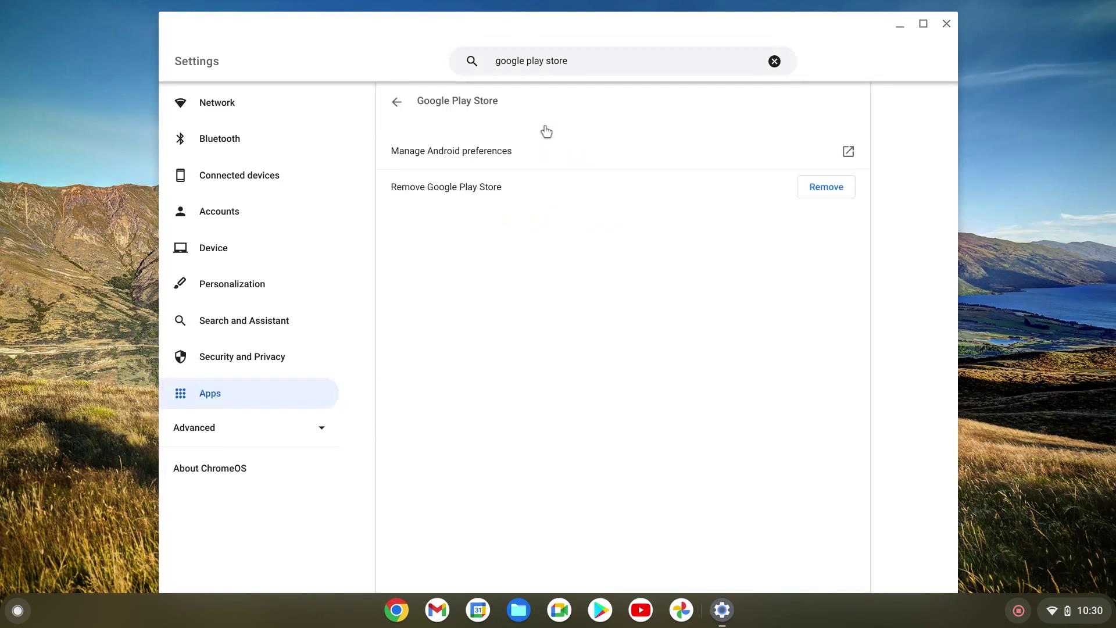
{"action": "left_click", "coordinate": [489, 163]}
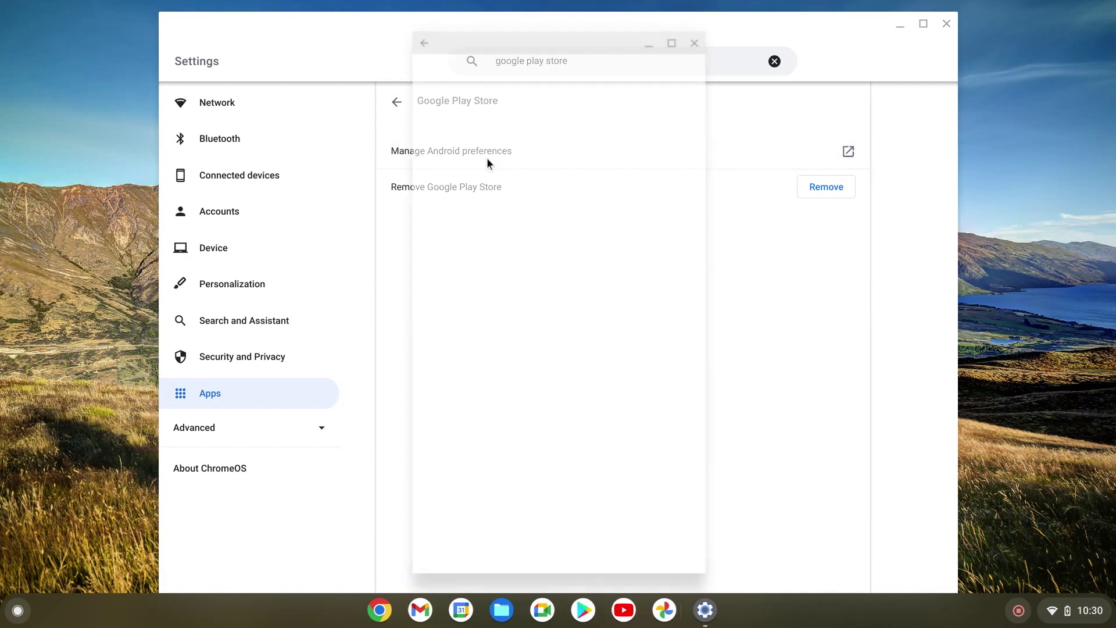
Close Android preferences, clear the search, and reopen it via Apps > Google Play Store
{"action": "left_click", "coordinate": [697, 37]}
{"action": "left_click", "coordinate": [775, 62]}
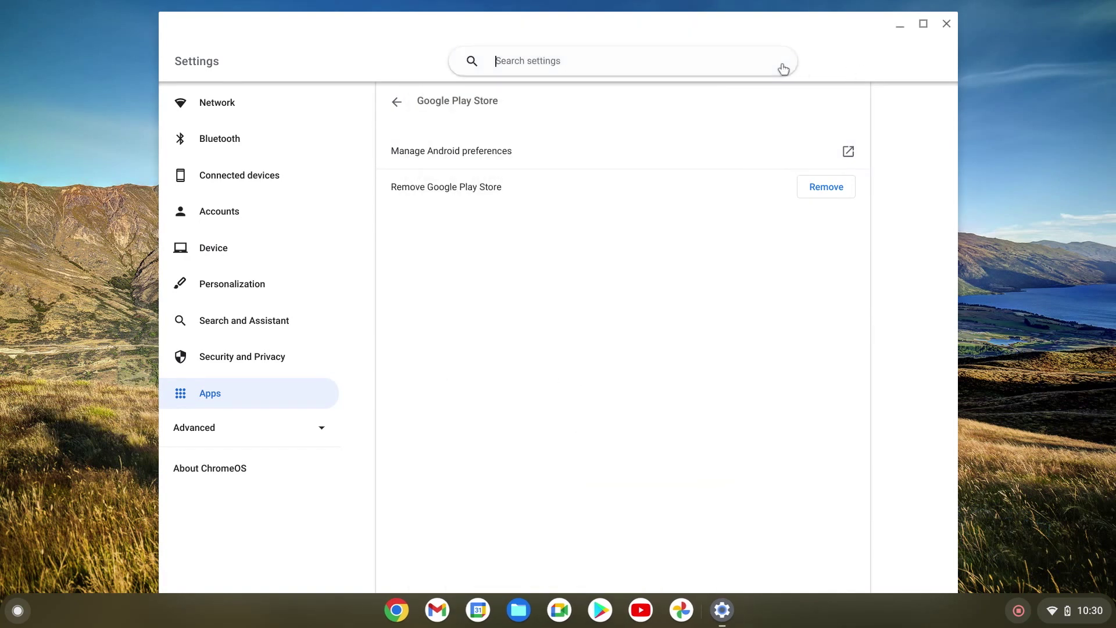
{"action": "left_click", "coordinate": [288, 391]}
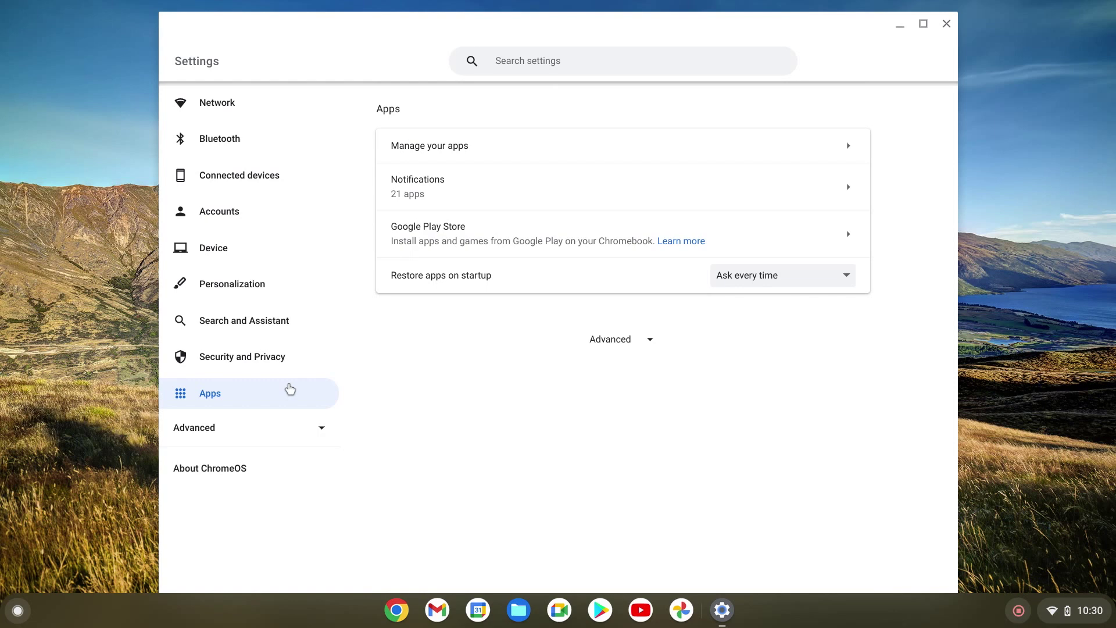
{"action": "left_click", "coordinate": [502, 235]}
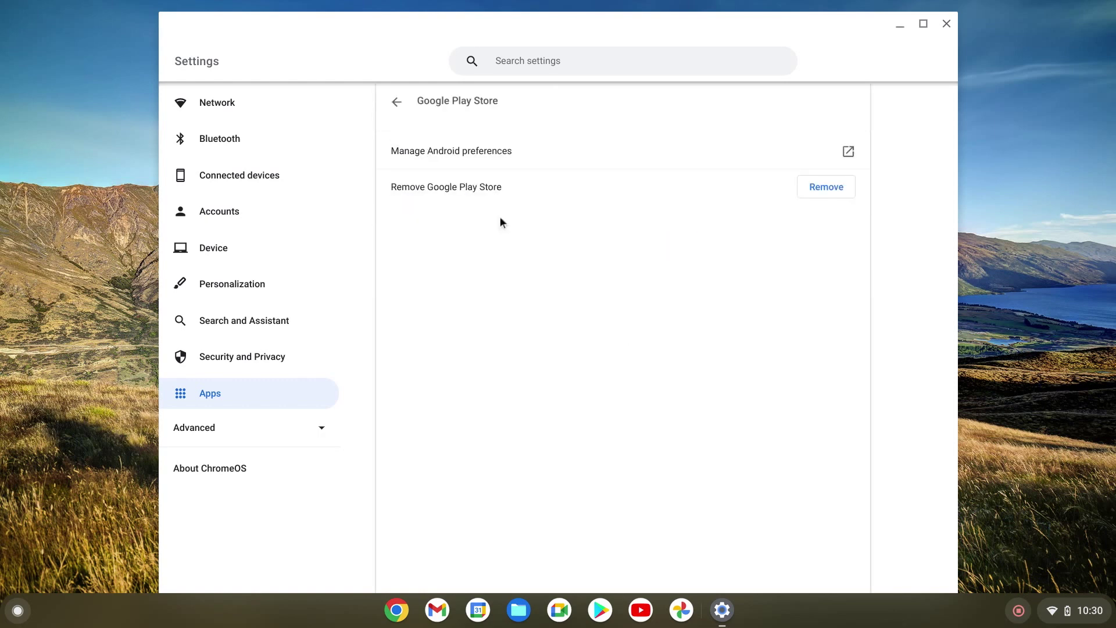
{"action": "left_click", "coordinate": [494, 155]}
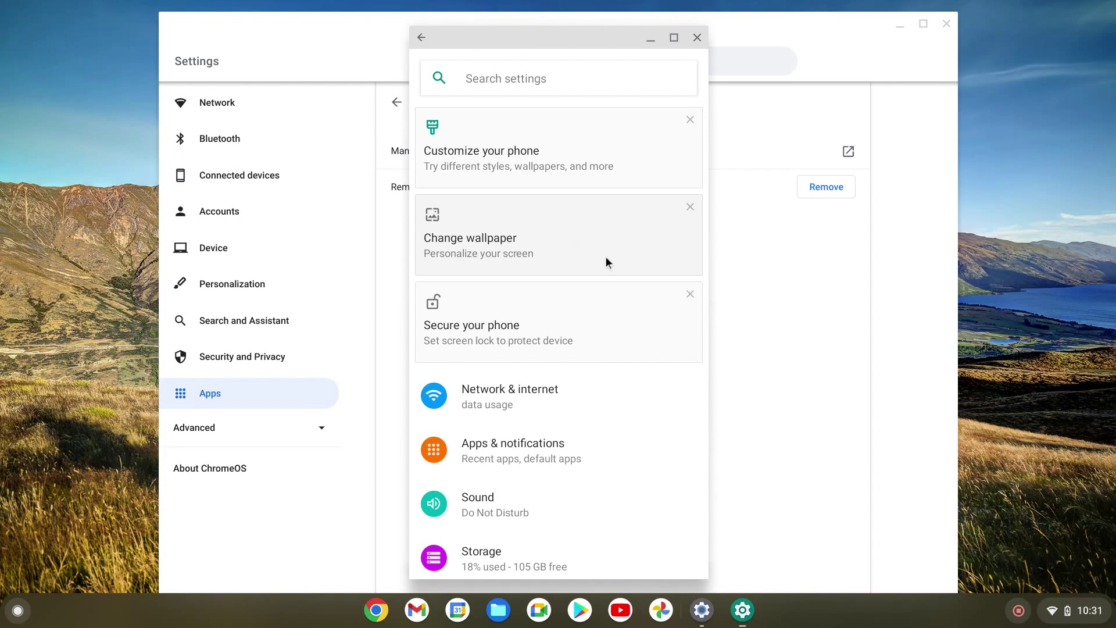
{"action": "scroll", "coordinate": [613, 365], "scroll_direction": "down", "scroll_amount": 2}
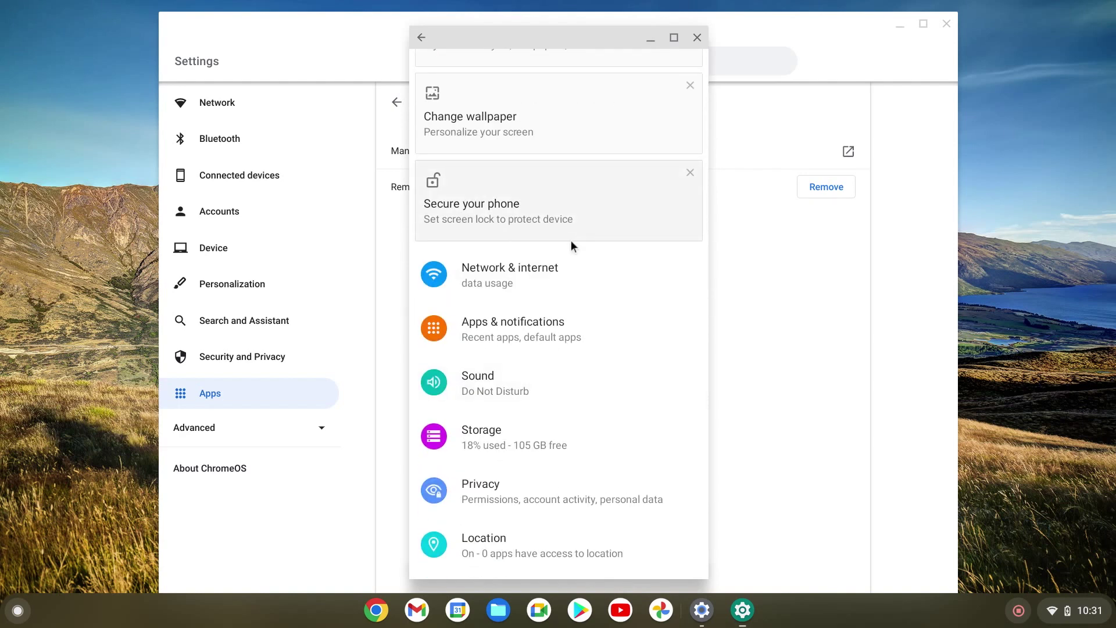
{"action": "scroll", "coordinate": [675, 409], "scroll_direction": "down", "scroll_amount": 2}
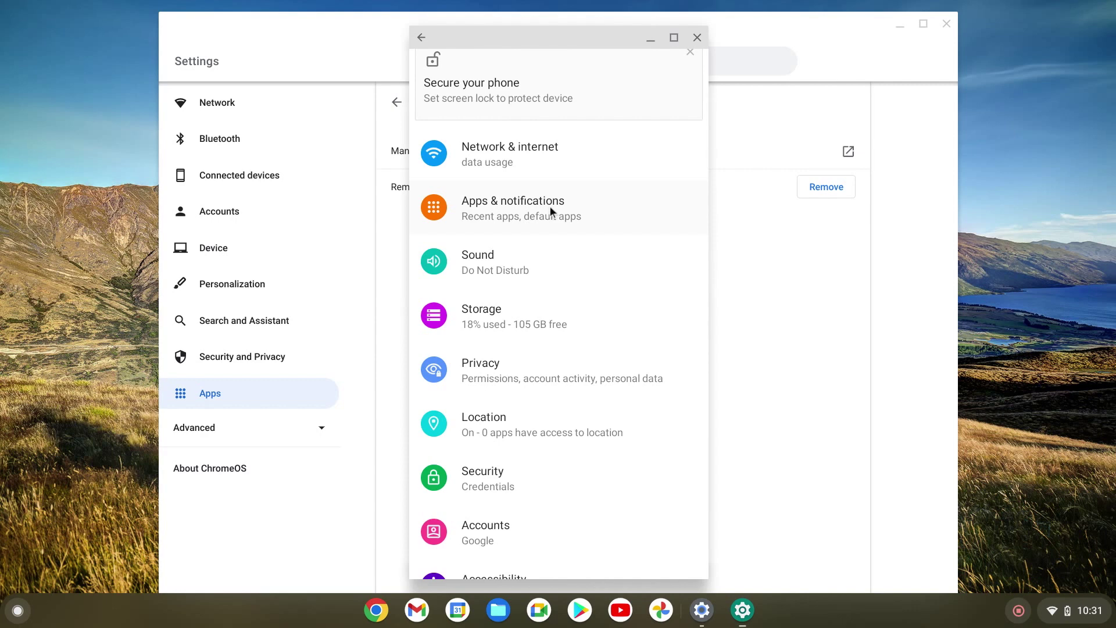
Show all installed apps under Apps & notifications and view Cloud Print's app info
{"action": "left_click", "coordinate": [550, 206]}
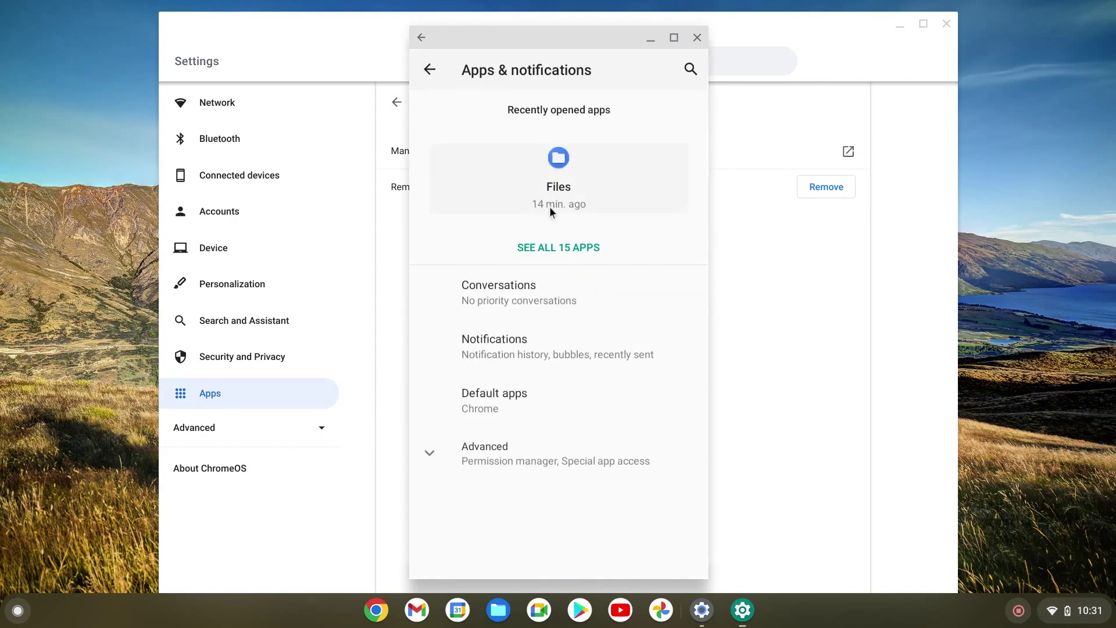
{"action": "left_click", "coordinate": [532, 247]}
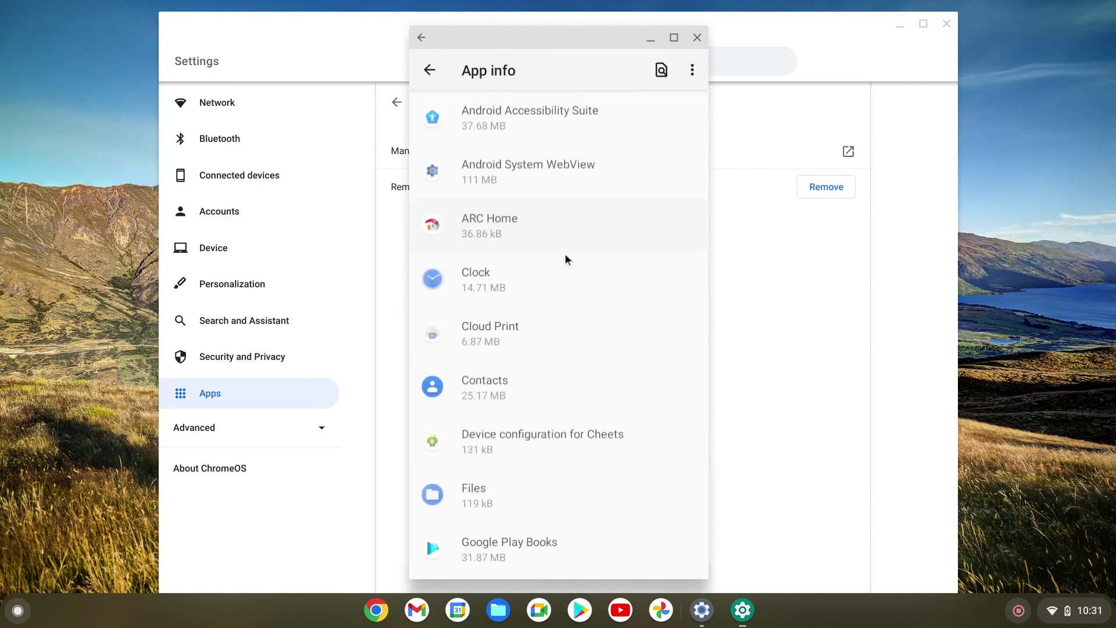
{"action": "scroll", "coordinate": [607, 305], "scroll_direction": "down", "scroll_amount": 1}
{"action": "scroll", "coordinate": [607, 301], "scroll_direction": "down", "scroll_amount": 5}
{"action": "scroll", "coordinate": [607, 301], "scroll_direction": "up", "scroll_amount": 4}
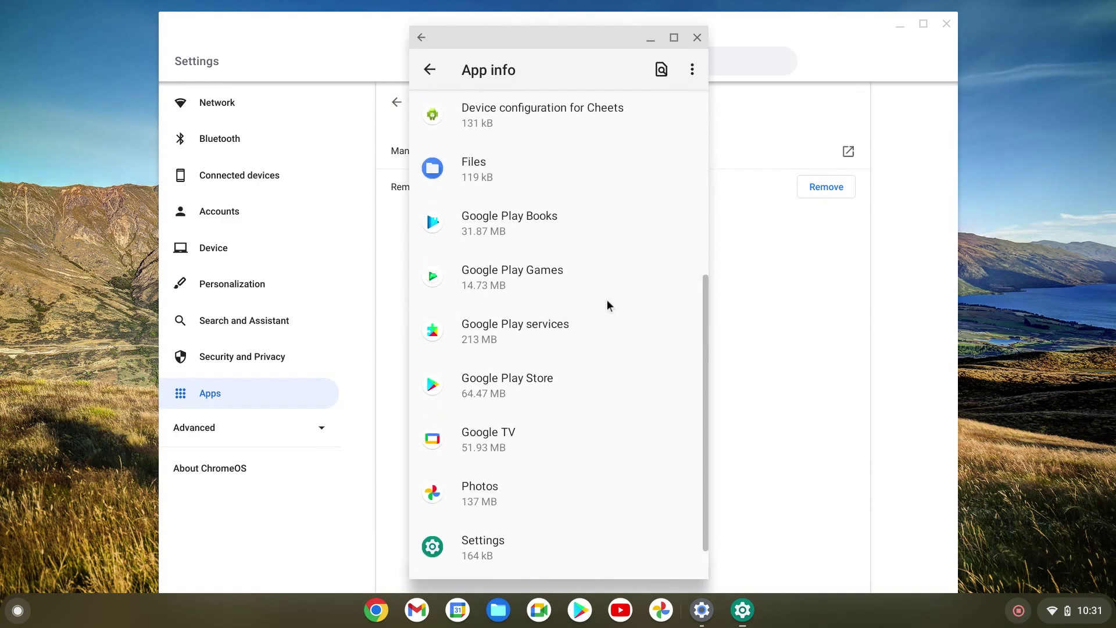
{"action": "scroll", "coordinate": [607, 306], "scroll_direction": "up", "scroll_amount": 2}
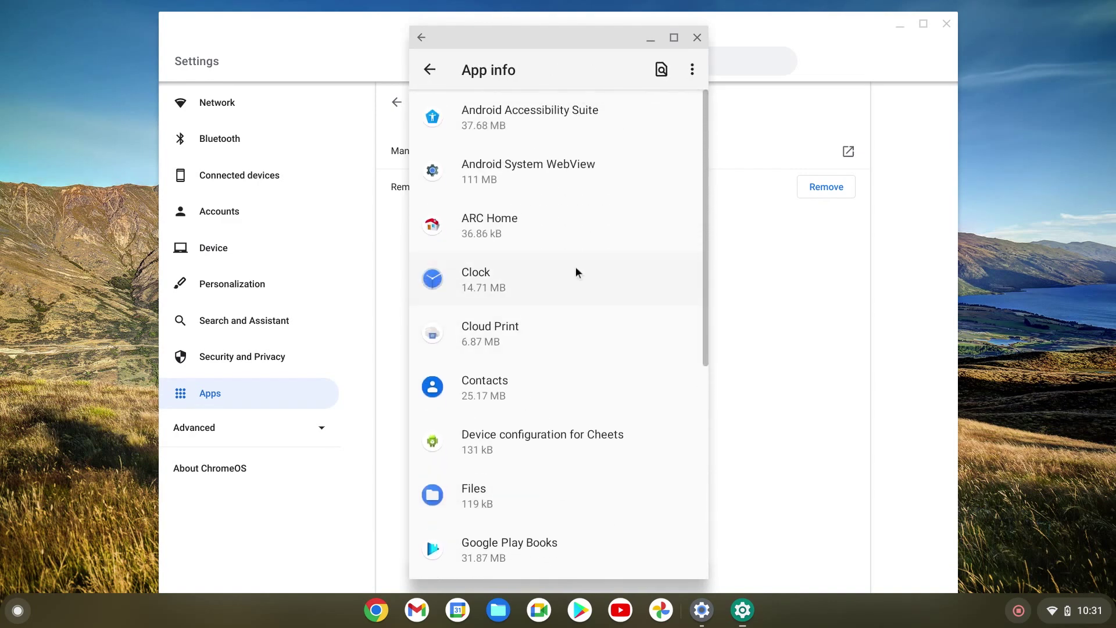
{"action": "scroll", "coordinate": [553, 355], "scroll_direction": "down", "scroll_amount": 1}
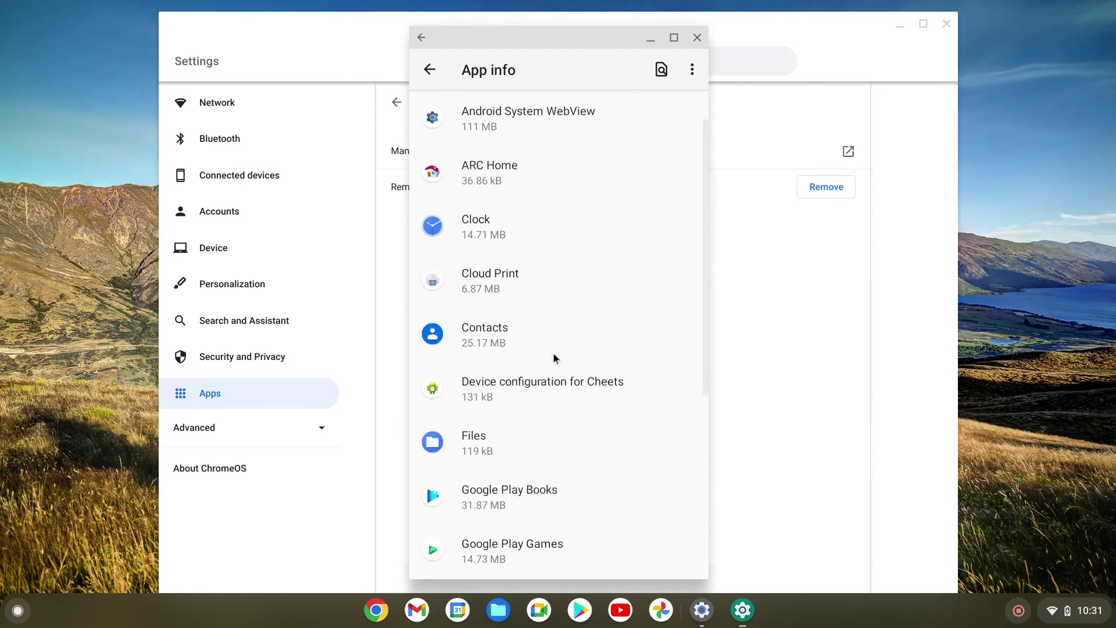
{"action": "left_click", "coordinate": [537, 282]}
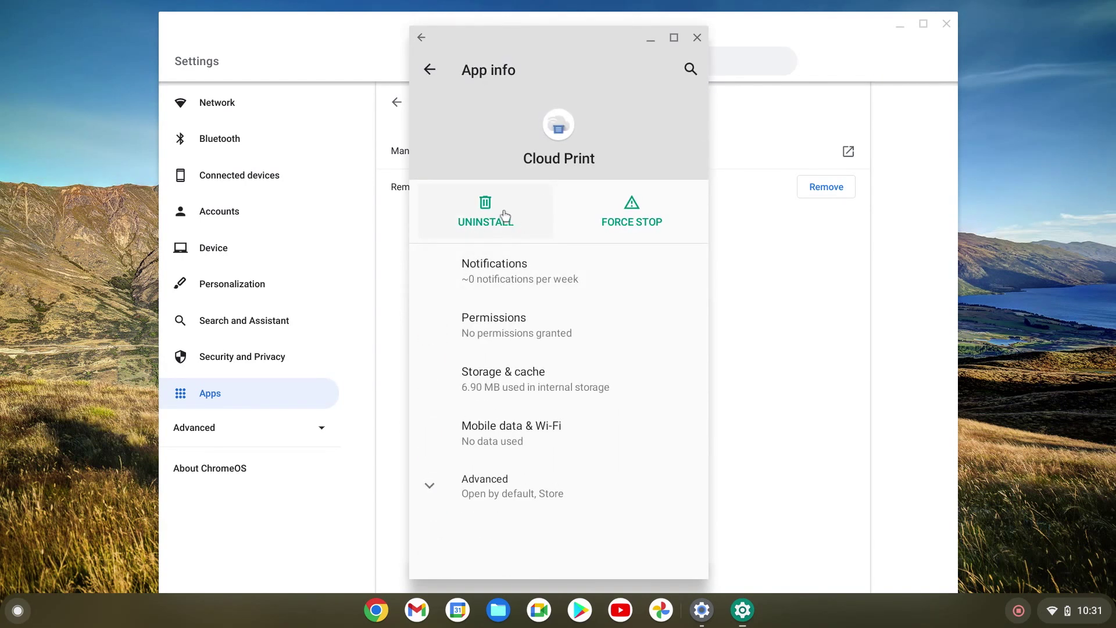
{"action": "left_click", "coordinate": [430, 69]}
Launch Google TV from its app info, close it, and return to Apps & notifications
{"action": "scroll", "coordinate": [634, 401], "scroll_direction": "down", "scroll_amount": 3}
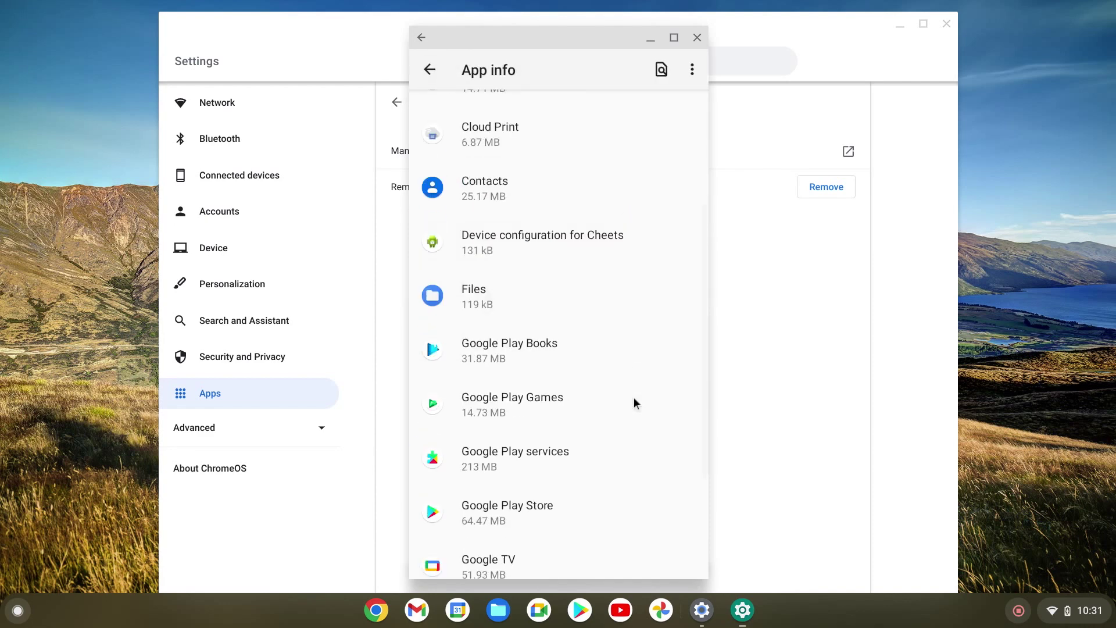
{"action": "scroll", "coordinate": [599, 303], "scroll_direction": "down", "scroll_amount": 3}
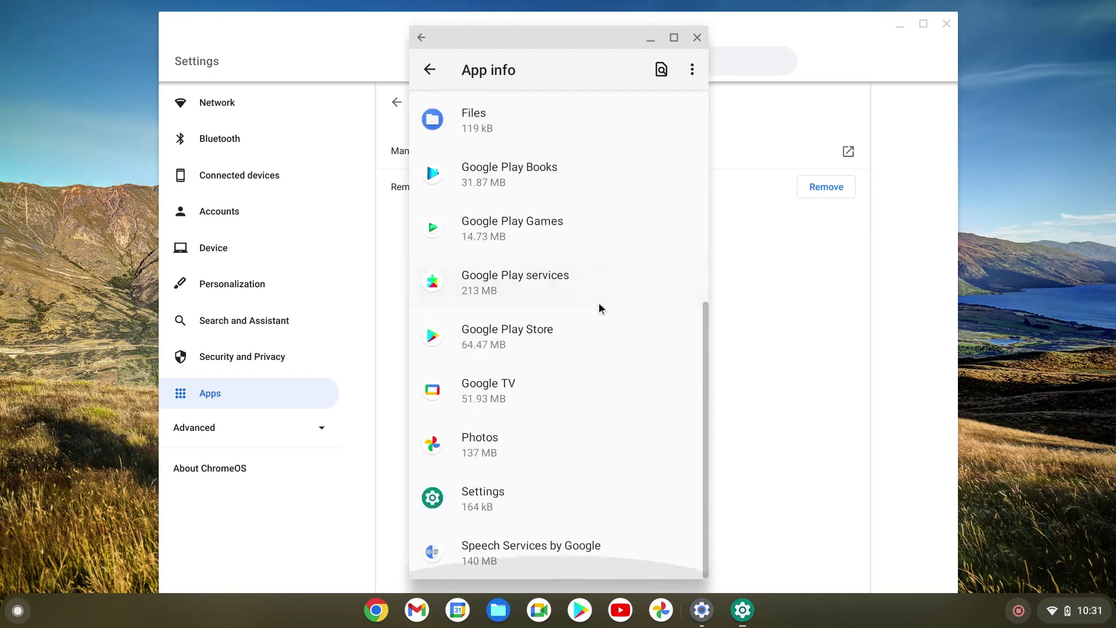
{"action": "left_click", "coordinate": [520, 383]}
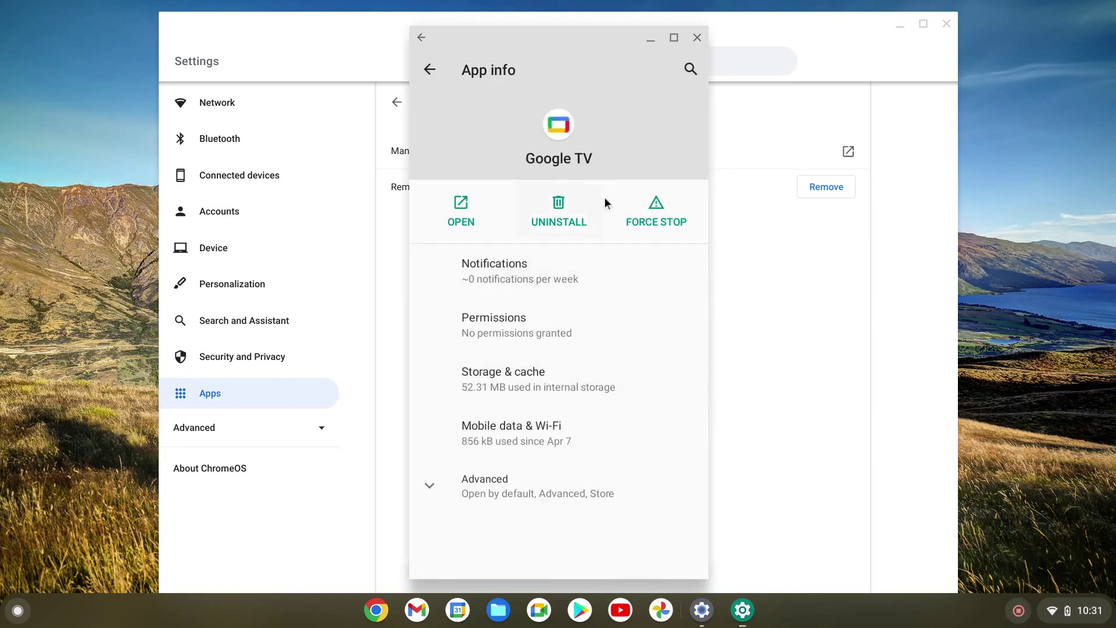
{"action": "left_click", "coordinate": [464, 205]}
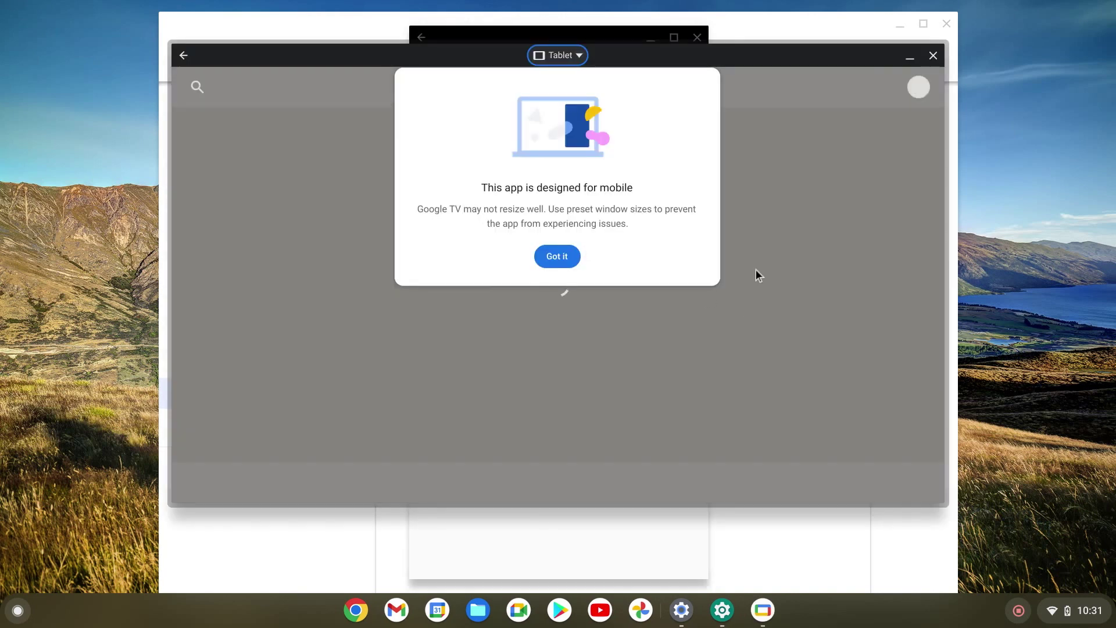
{"action": "left_click", "coordinate": [934, 56]}
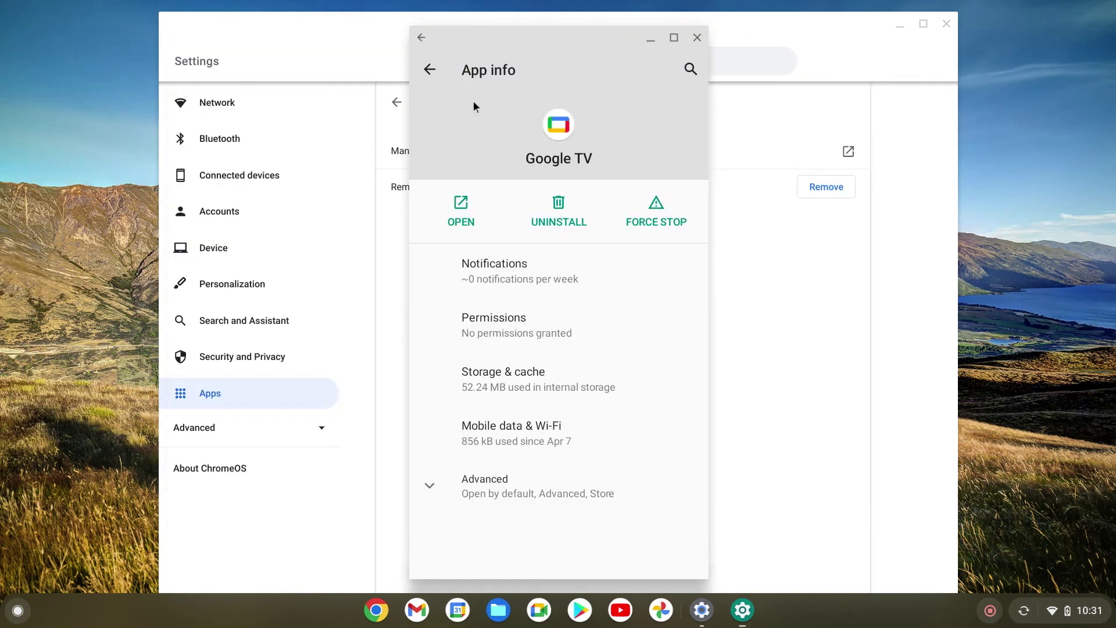
{"action": "left_click", "coordinate": [428, 65]}
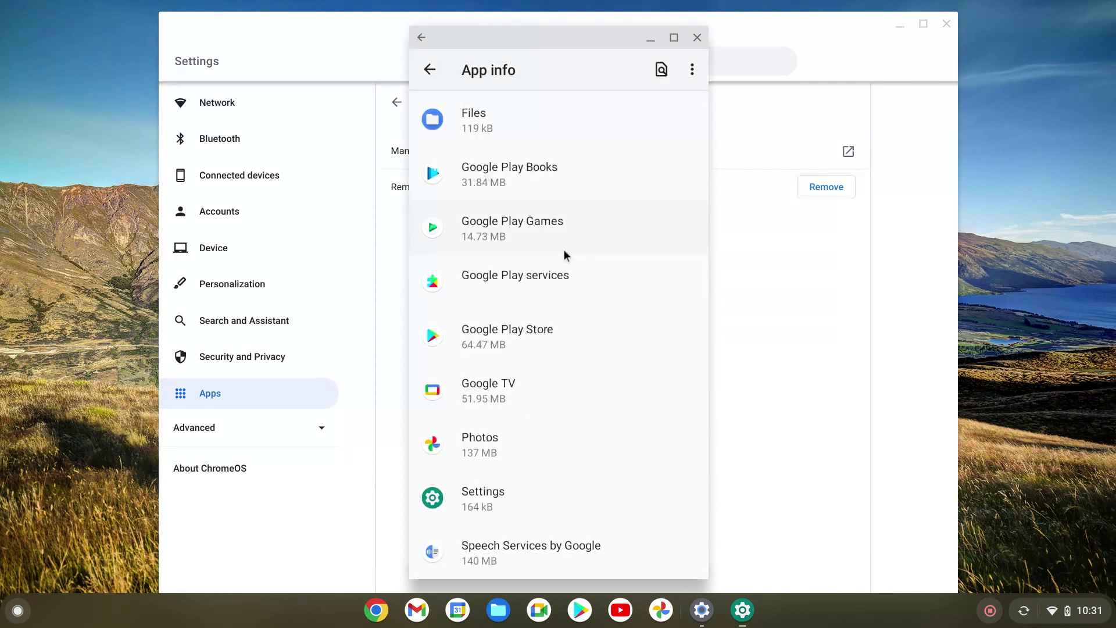
{"action": "left_click", "coordinate": [423, 68]}
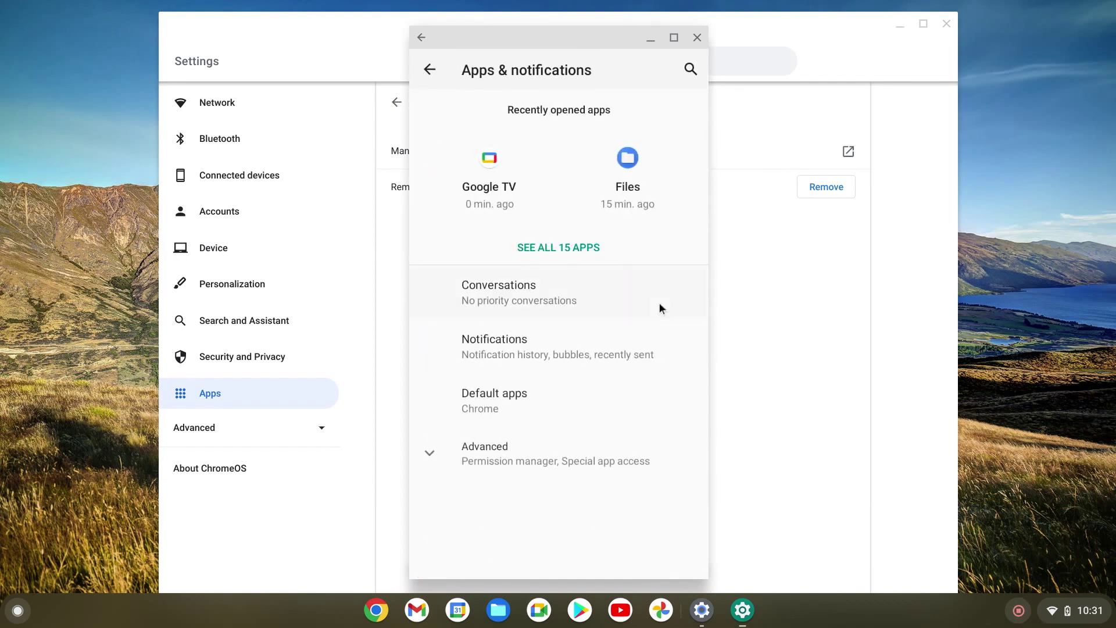
From the main Android settings list, peek into System, then open About device
{"action": "left_click", "coordinate": [430, 70]}
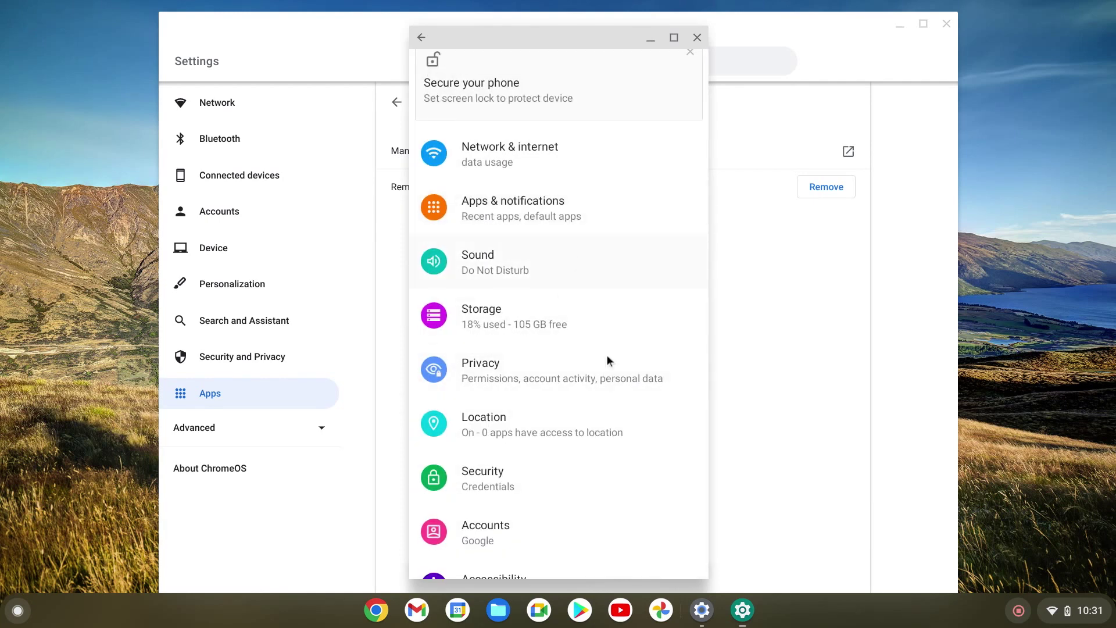
{"action": "scroll", "coordinate": [628, 401], "scroll_direction": "down", "scroll_amount": 3}
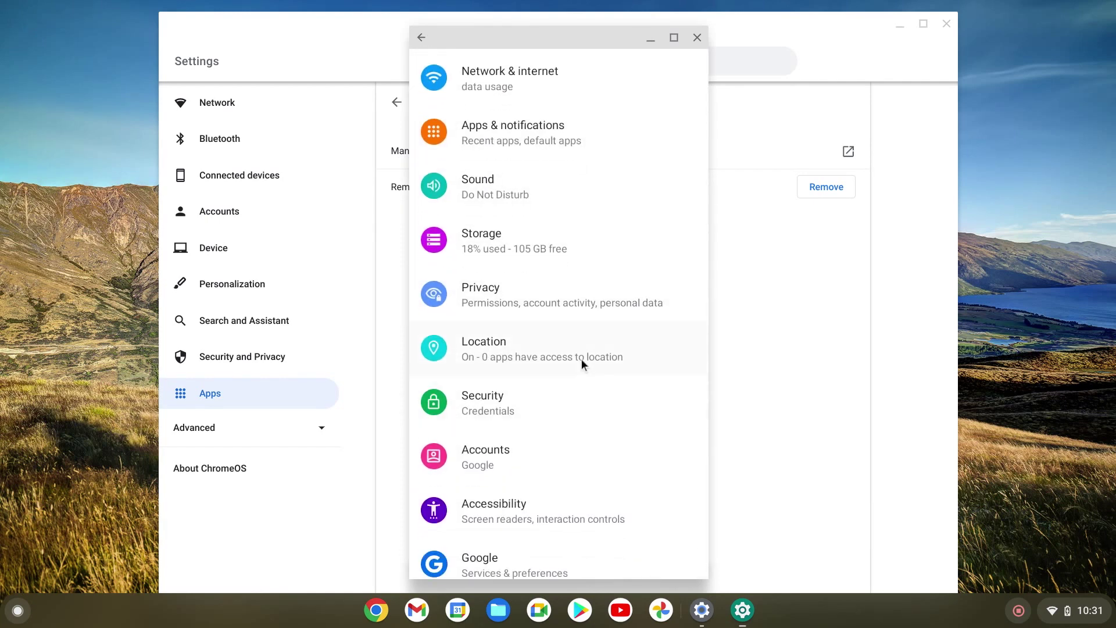
{"action": "scroll", "coordinate": [680, 486], "scroll_direction": "down", "scroll_amount": 4}
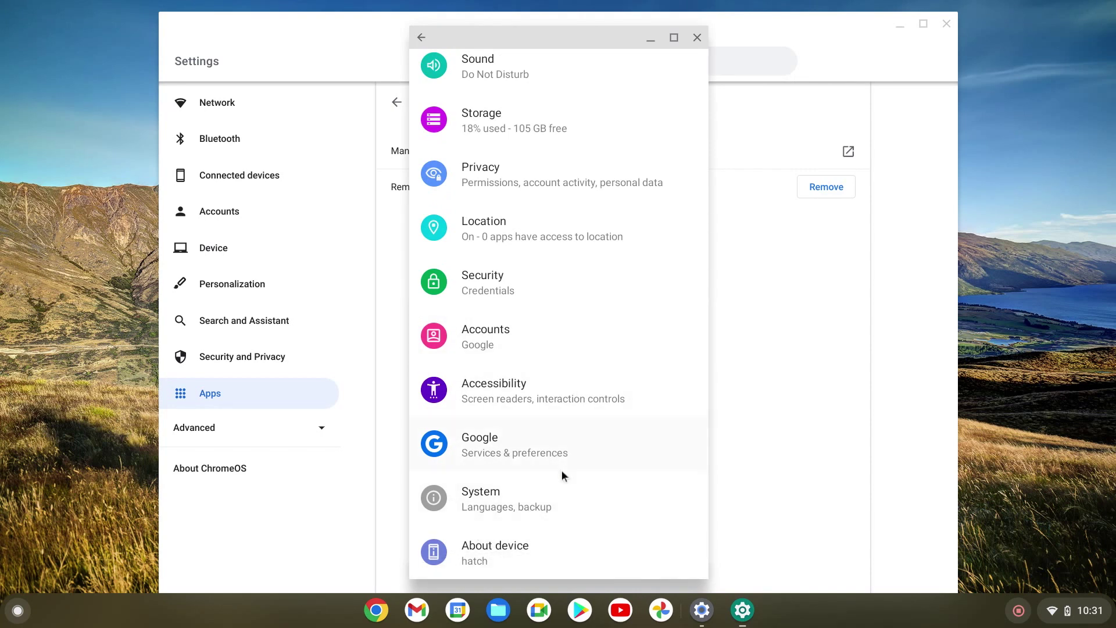
{"action": "left_click", "coordinate": [536, 500]}
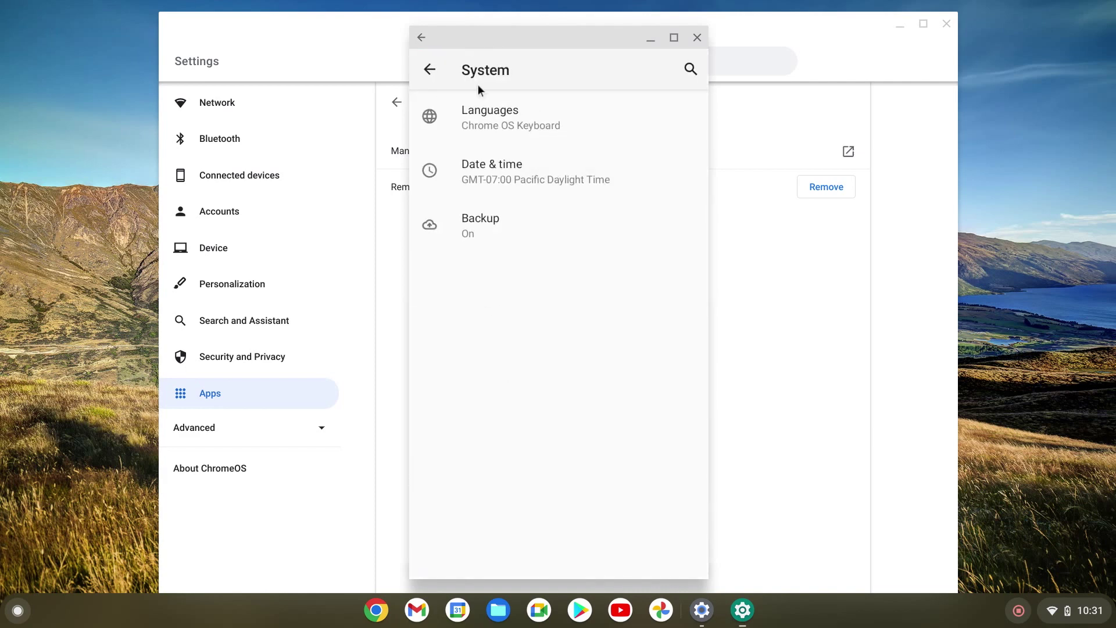
{"action": "left_click", "coordinate": [430, 69]}
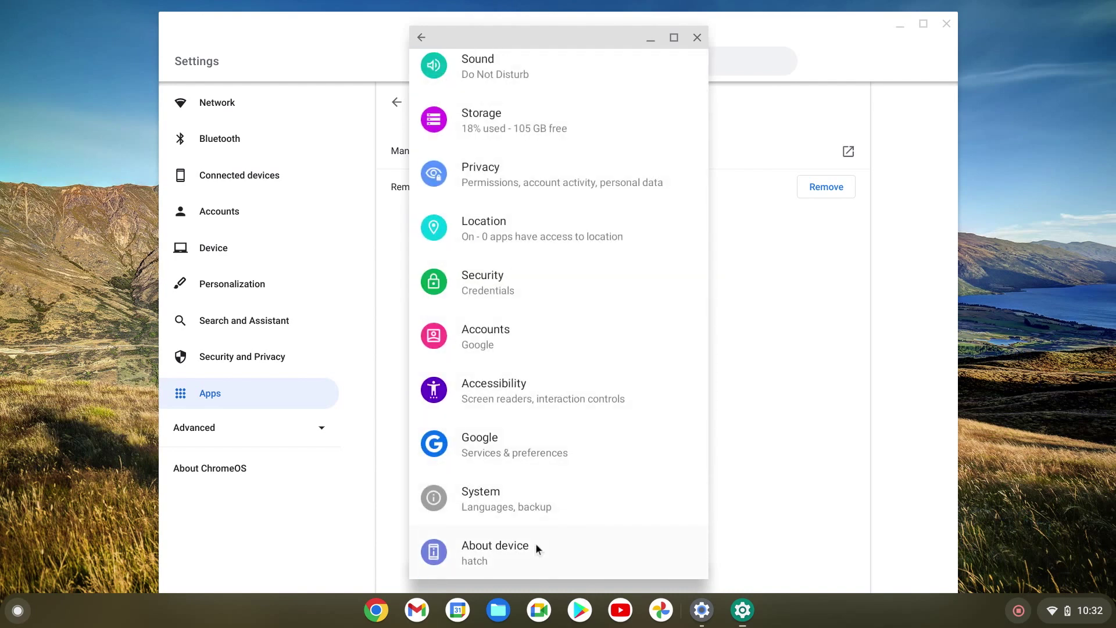
{"action": "left_click", "coordinate": [536, 543]}
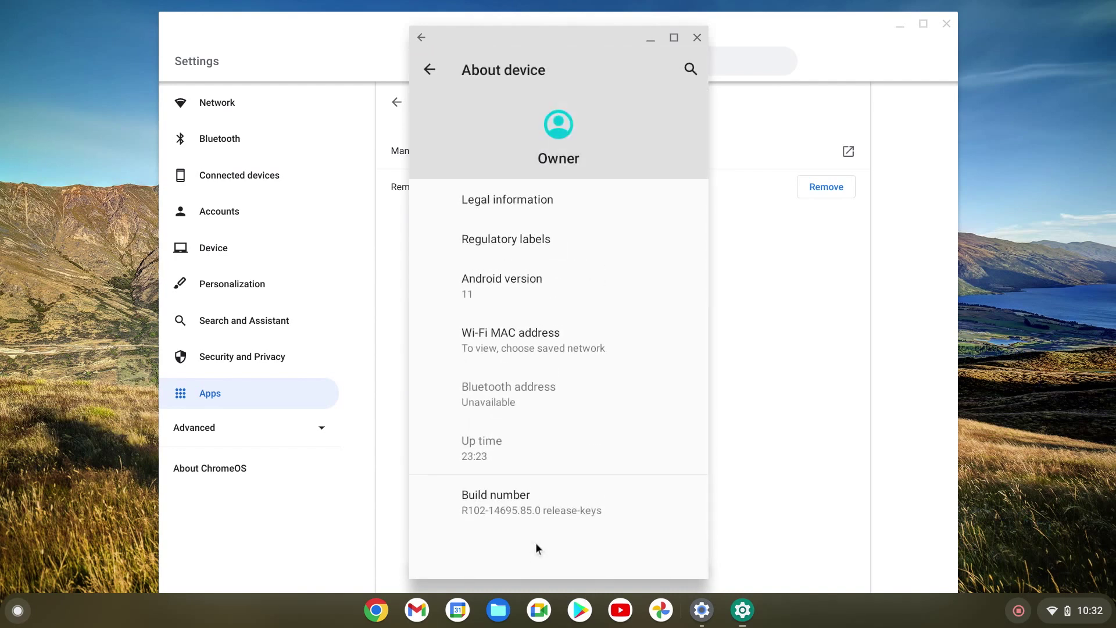
Tap Build number five times until 'You are now a developer!' appears
{"action": "left_click", "coordinate": [528, 500]}
{"action": "left_click", "coordinate": [528, 500]}
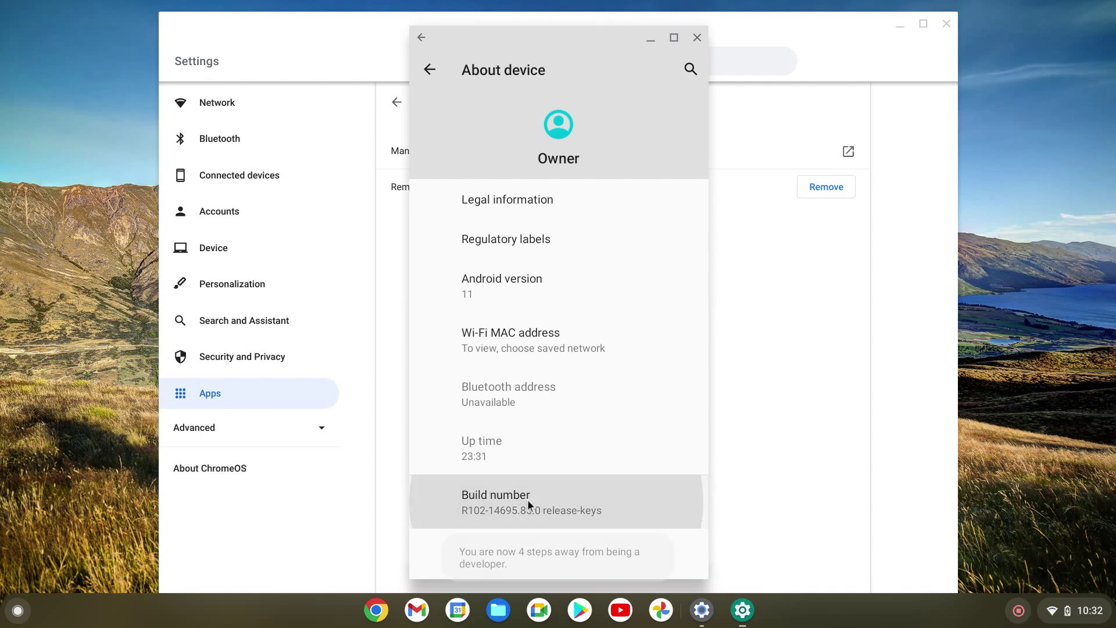
{"action": "left_click", "coordinate": [528, 500]}
{"action": "left_click", "coordinate": [528, 500]}
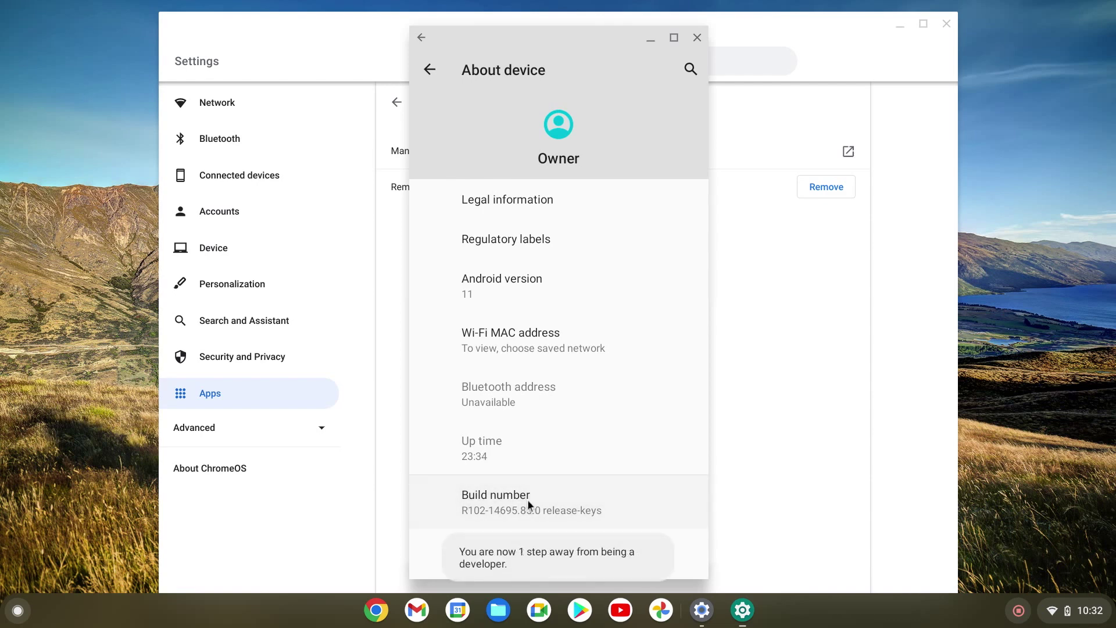
{"action": "left_click", "coordinate": [528, 500]}
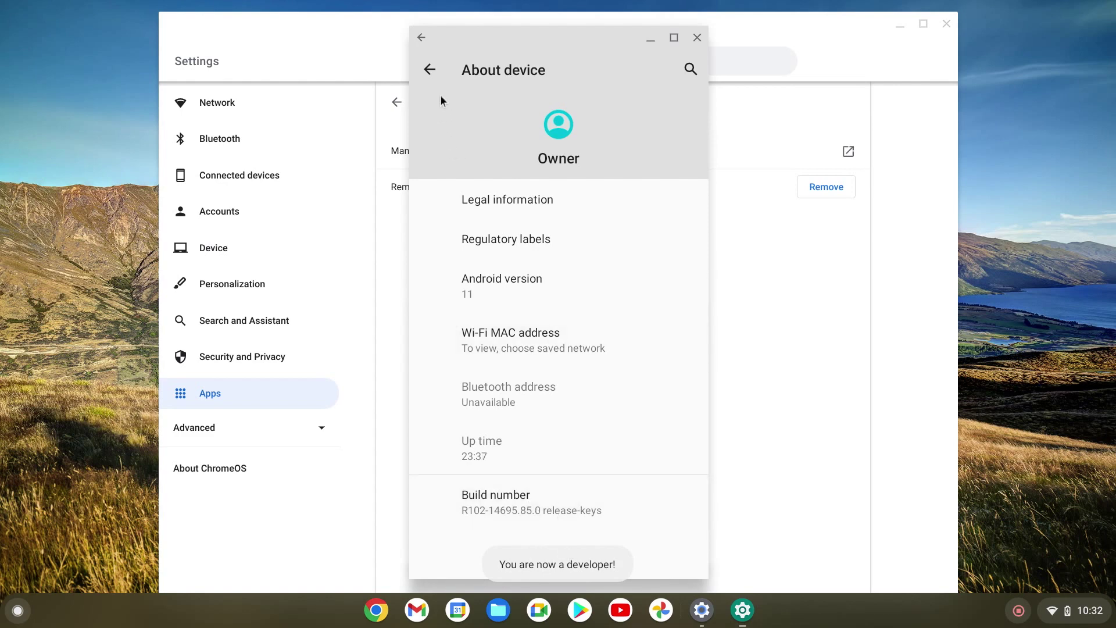
Open System > Developer options and scroll its list down and back up to Dark Mode
{"action": "left_click", "coordinate": [431, 71]}
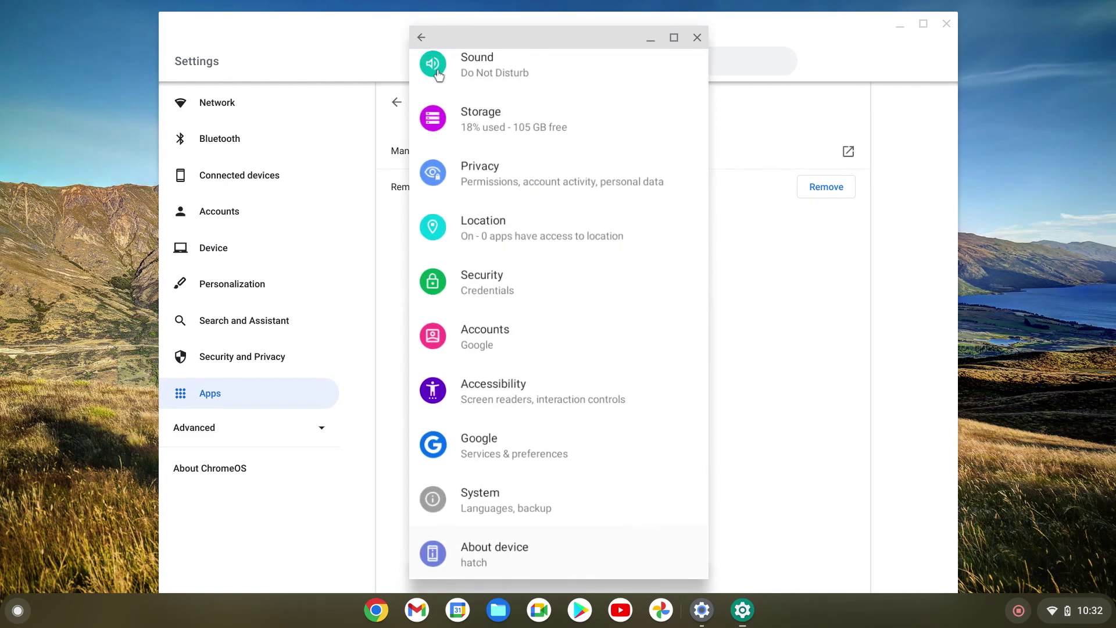
{"action": "left_click", "coordinate": [545, 489]}
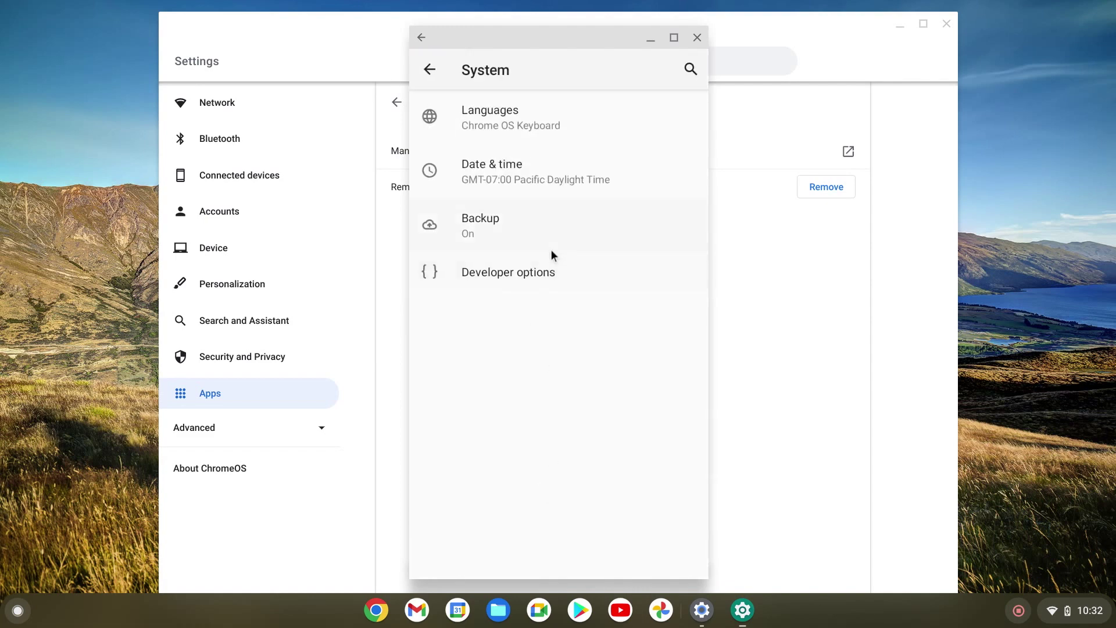
{"action": "left_click", "coordinate": [538, 268]}
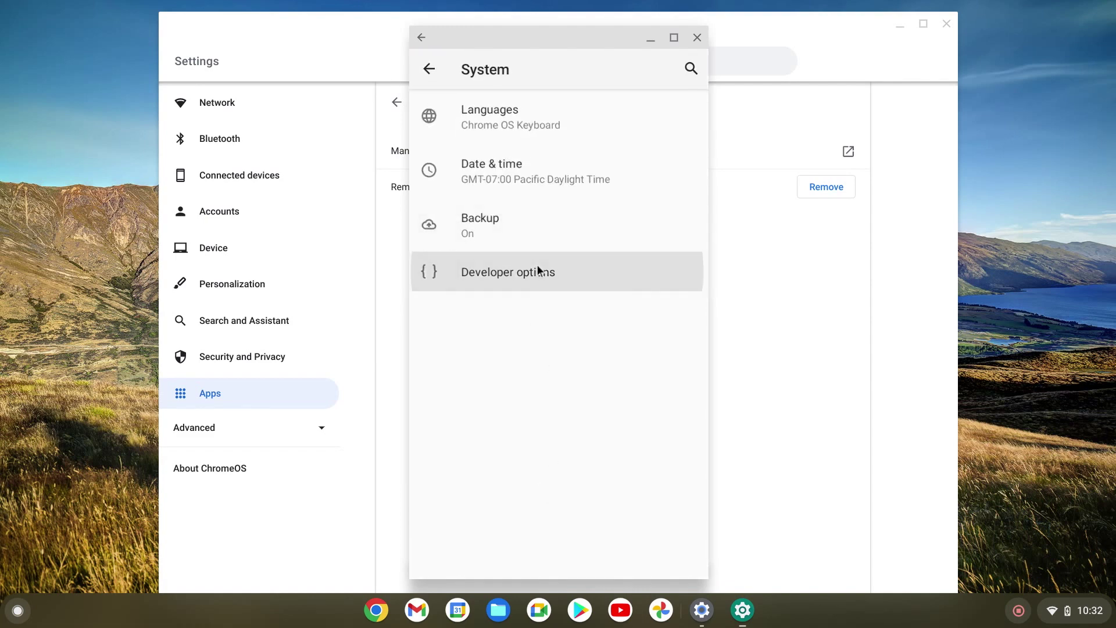
{"action": "scroll", "coordinate": [613, 305], "scroll_direction": "down", "scroll_amount": 12}
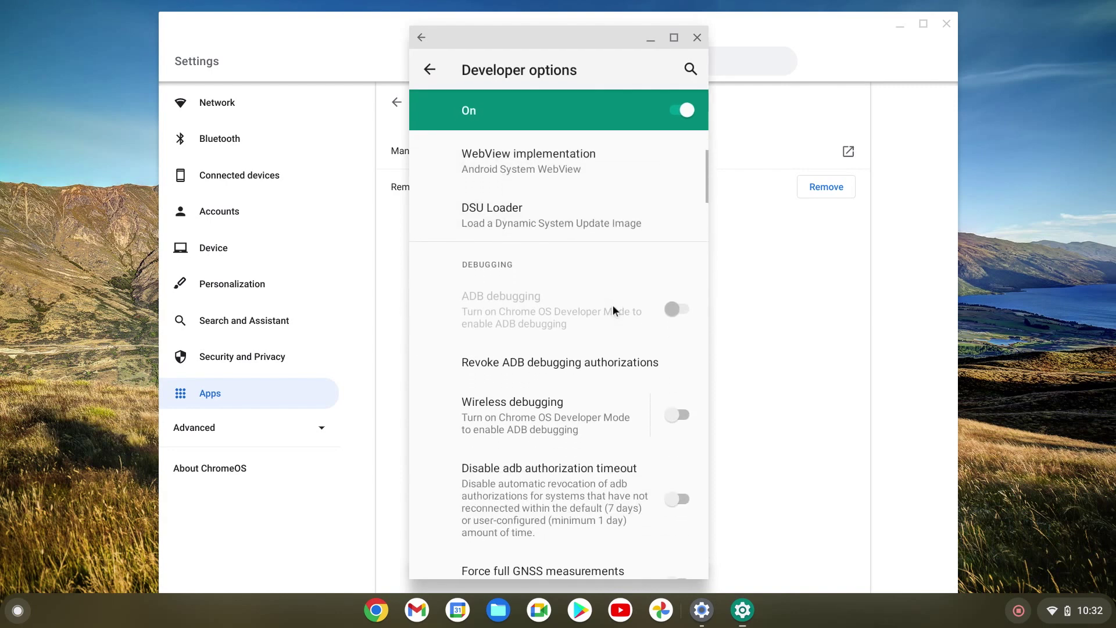
{"action": "scroll", "coordinate": [613, 305], "scroll_direction": "down", "scroll_amount": 12}
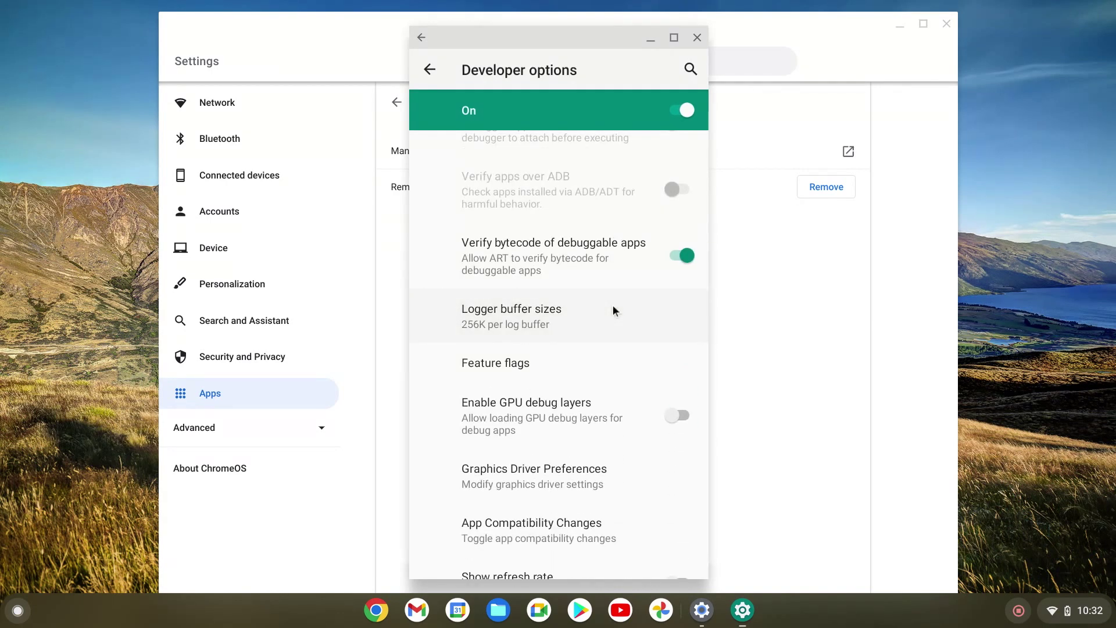
{"action": "scroll", "coordinate": [613, 304], "scroll_direction": "down", "scroll_amount": 10}
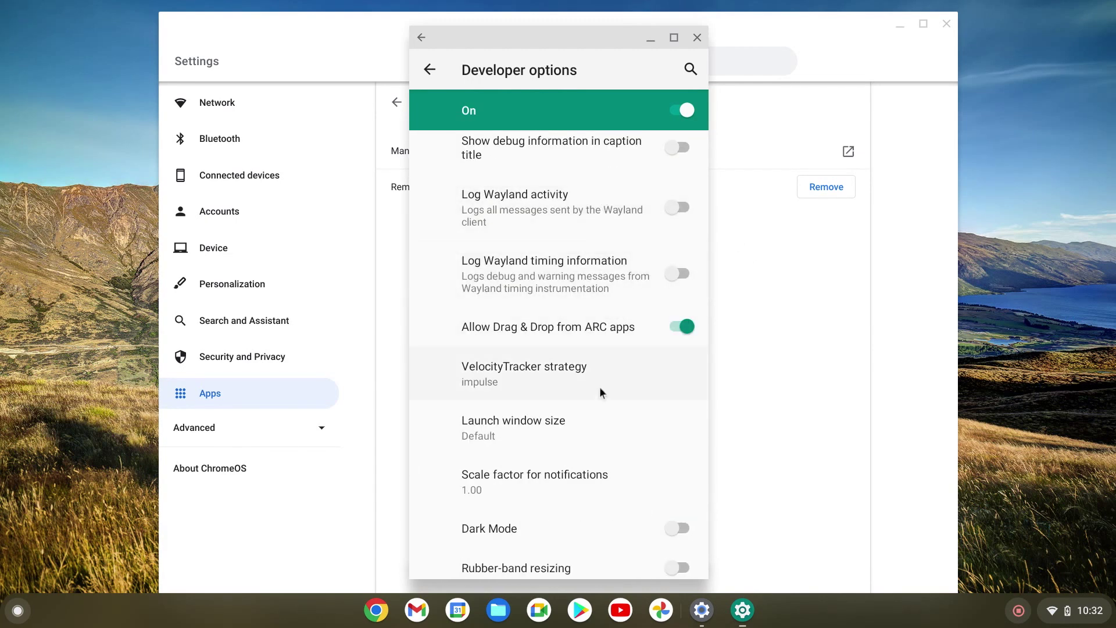
{"action": "scroll", "coordinate": [599, 389], "scroll_direction": "down", "scroll_amount": 10}
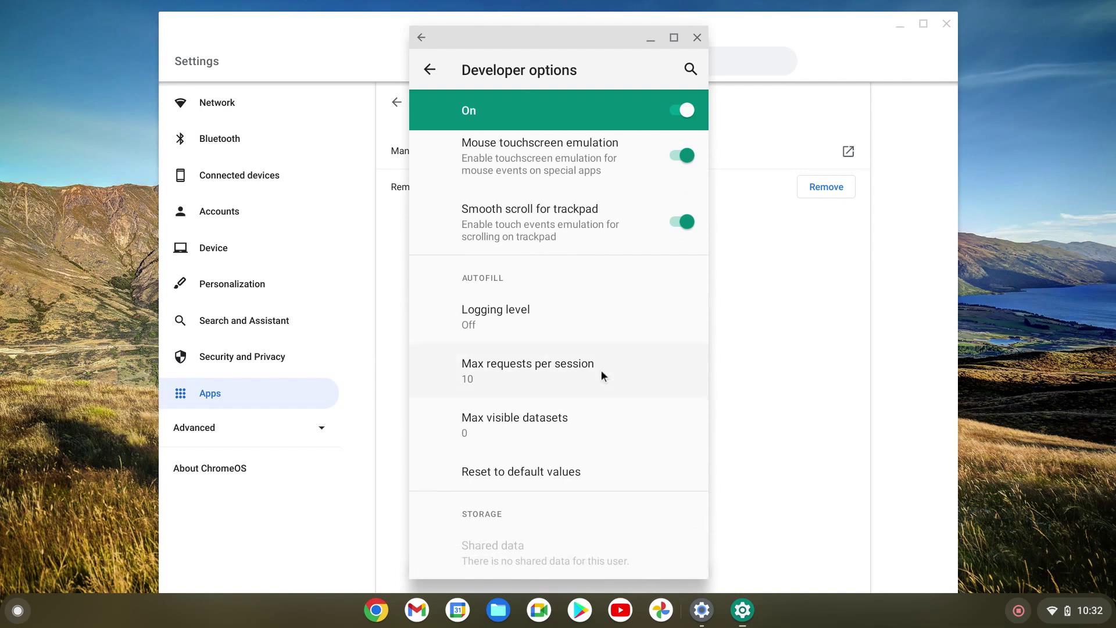
{"action": "scroll", "coordinate": [601, 372], "scroll_direction": "up", "scroll_amount": 1}
{"action": "scroll", "coordinate": [602, 376], "scroll_direction": "up", "scroll_amount": 3}
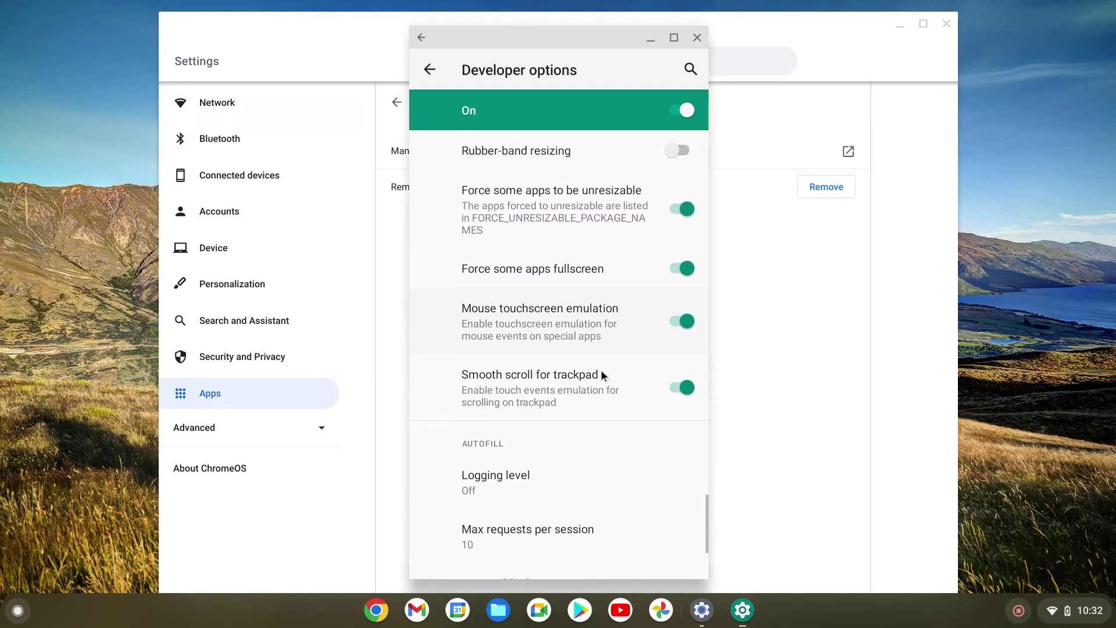
{"action": "scroll", "coordinate": [601, 370], "scroll_direction": "up", "scroll_amount": 3}
{"action": "scroll", "coordinate": [601, 369], "scroll_direction": "up", "scroll_amount": 2}
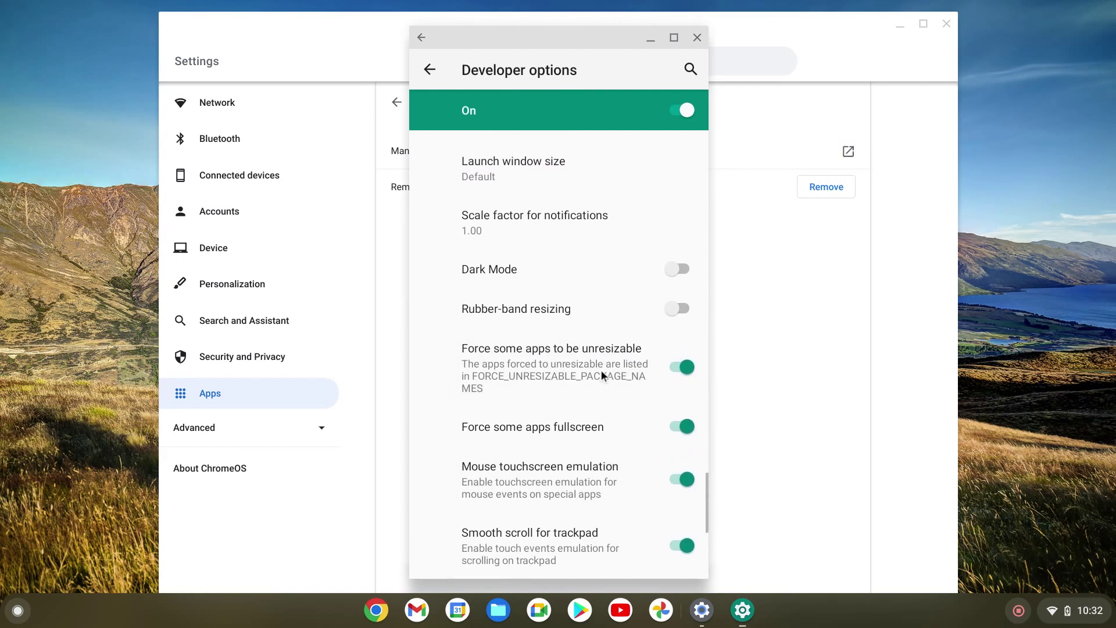
Switch Dark Mode on and back off, then scroll Developer options to the top
{"action": "left_click", "coordinate": [679, 313]}
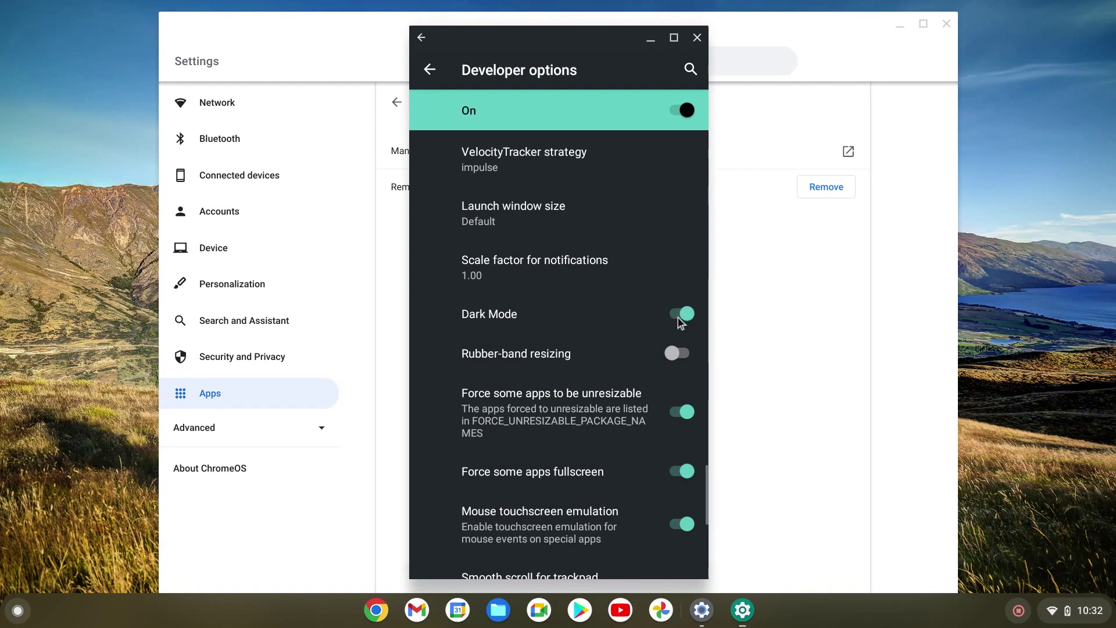
{"action": "left_click", "coordinate": [678, 318]}
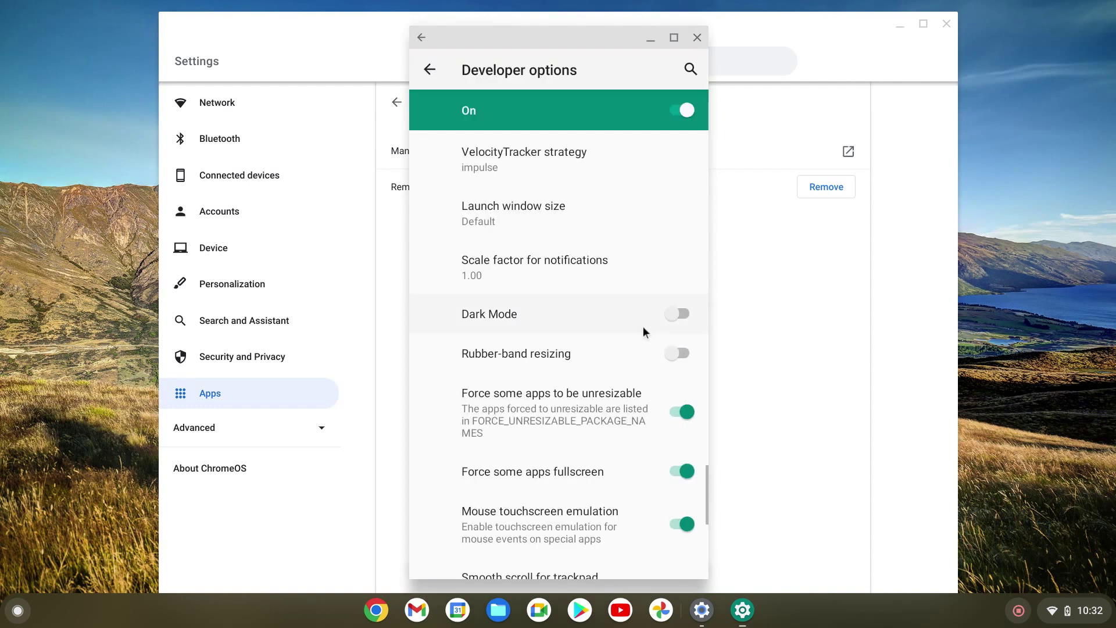
{"action": "scroll", "coordinate": [644, 332], "scroll_direction": "up", "scroll_amount": 3}
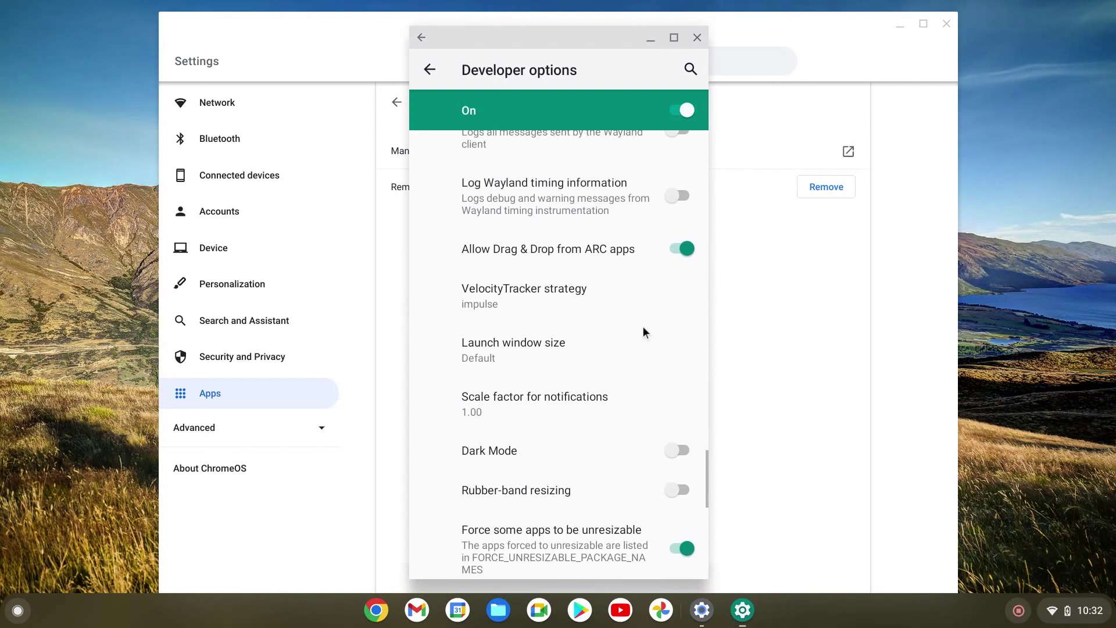
{"action": "scroll", "coordinate": [644, 333], "scroll_direction": "up", "scroll_amount": 4}
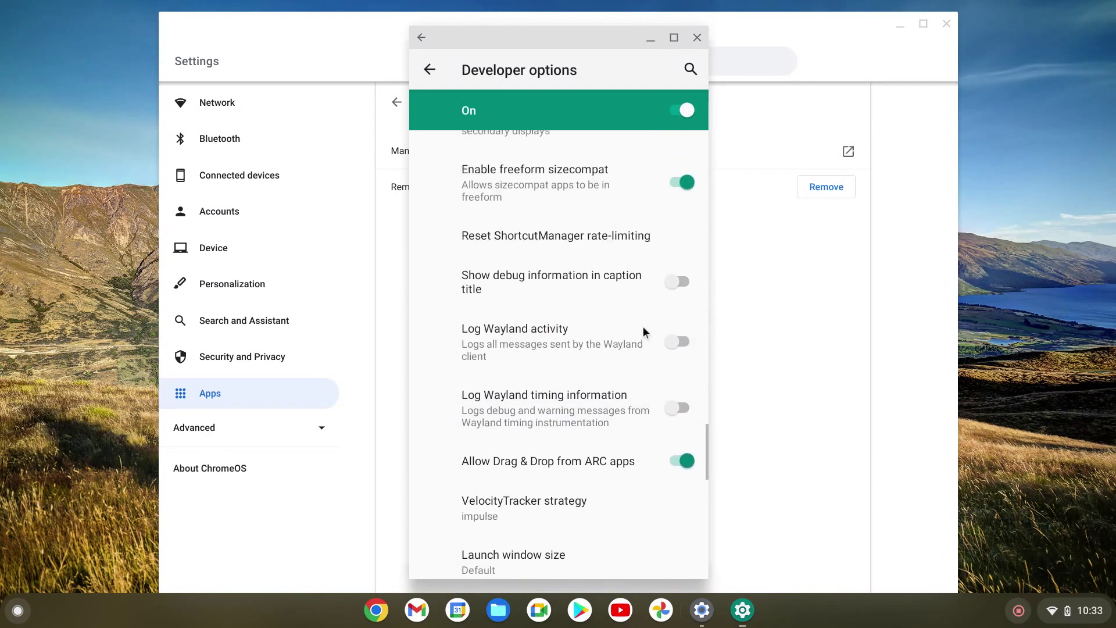
{"action": "scroll", "coordinate": [643, 332], "scroll_direction": "up", "scroll_amount": 4}
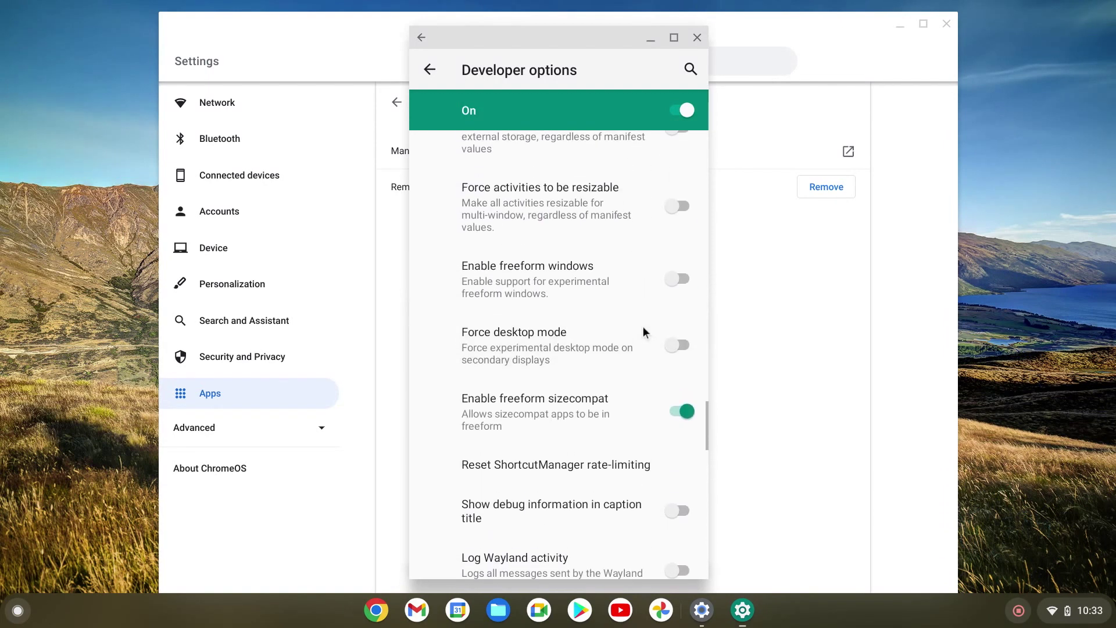
{"action": "scroll", "coordinate": [643, 332], "scroll_direction": "up", "scroll_amount": 3}
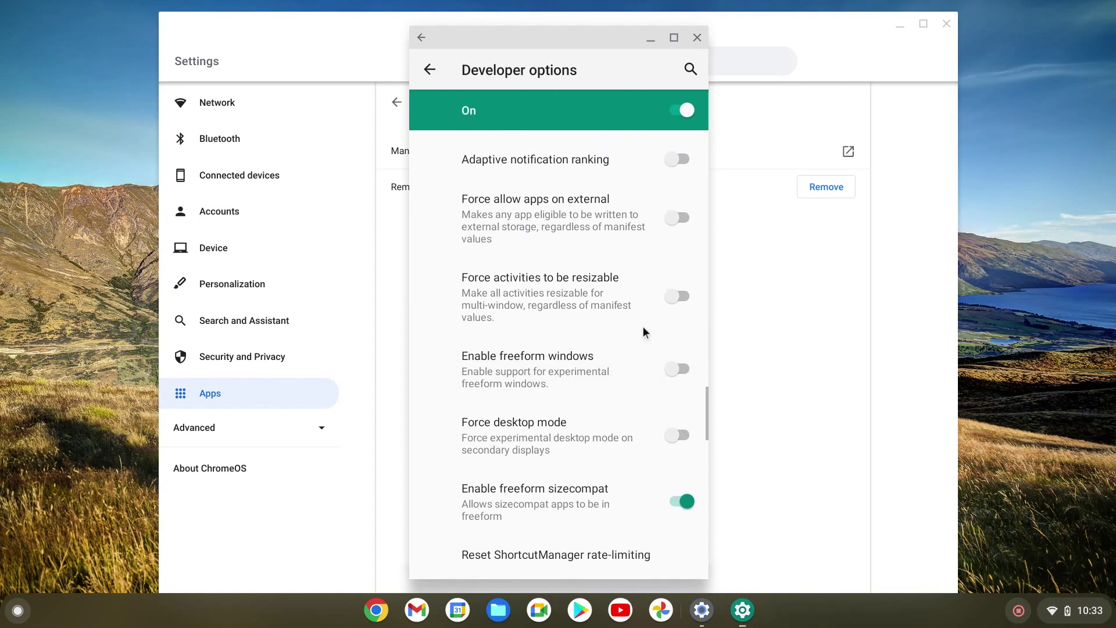
{"action": "scroll", "coordinate": [643, 332], "scroll_direction": "up", "scroll_amount": 5}
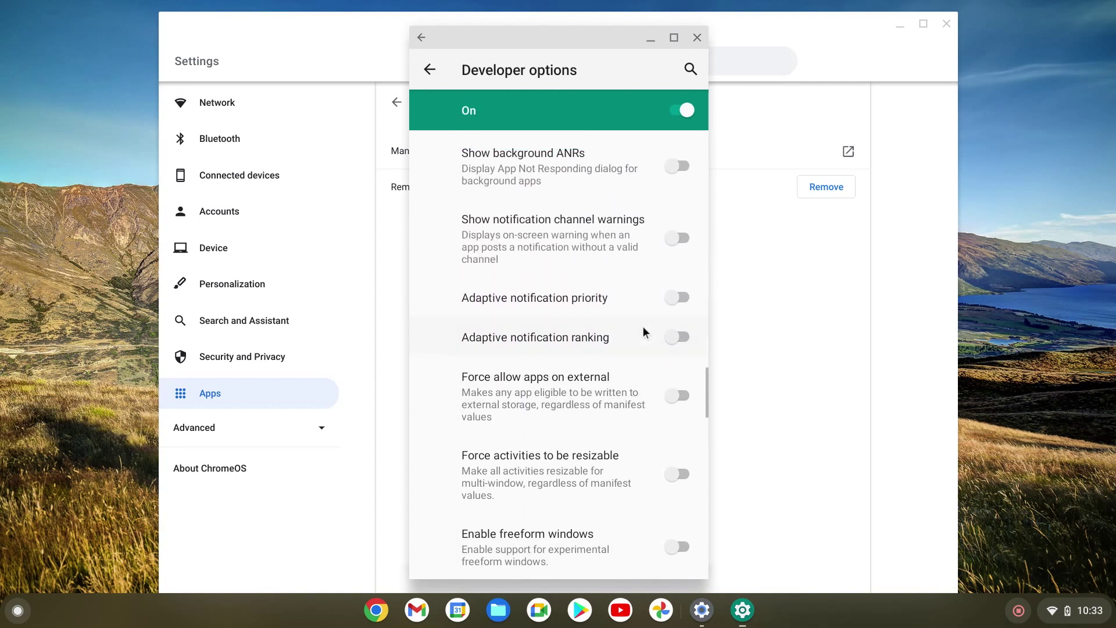
{"action": "scroll", "coordinate": [643, 332], "scroll_direction": "up", "scroll_amount": 7}
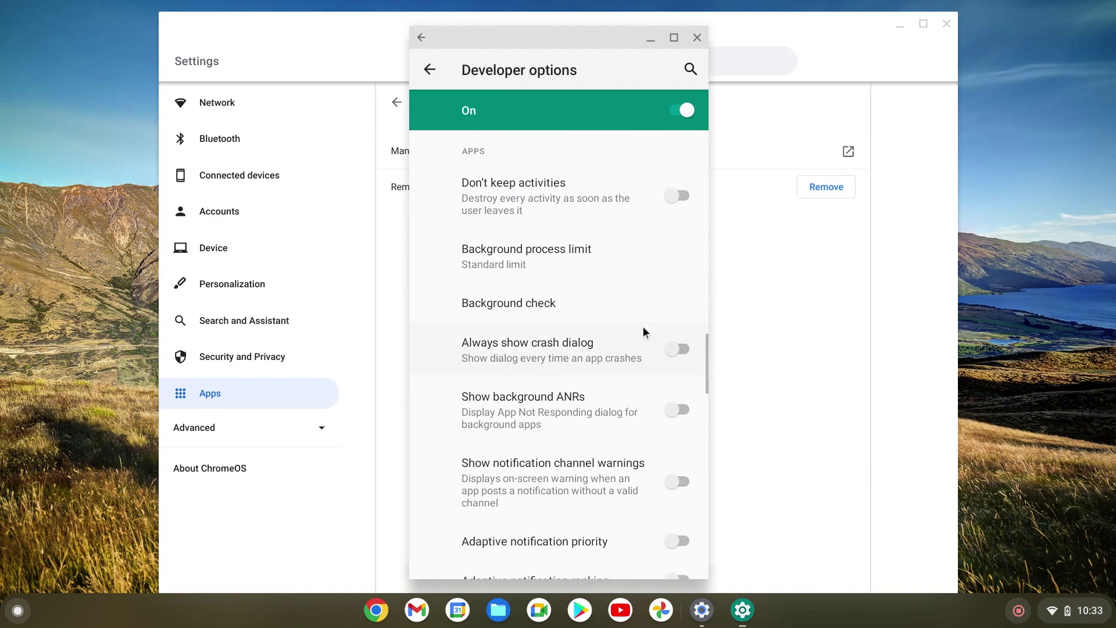
{"action": "scroll", "coordinate": [643, 332], "scroll_direction": "up", "scroll_amount": 9}
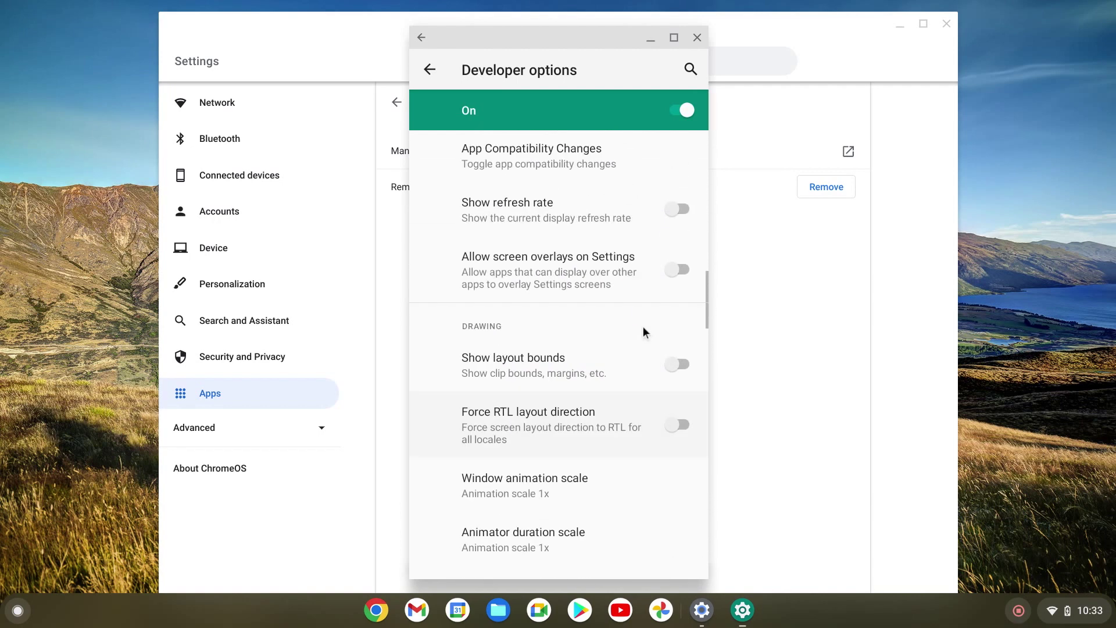
{"action": "scroll", "coordinate": [643, 331], "scroll_direction": "up", "scroll_amount": 15}
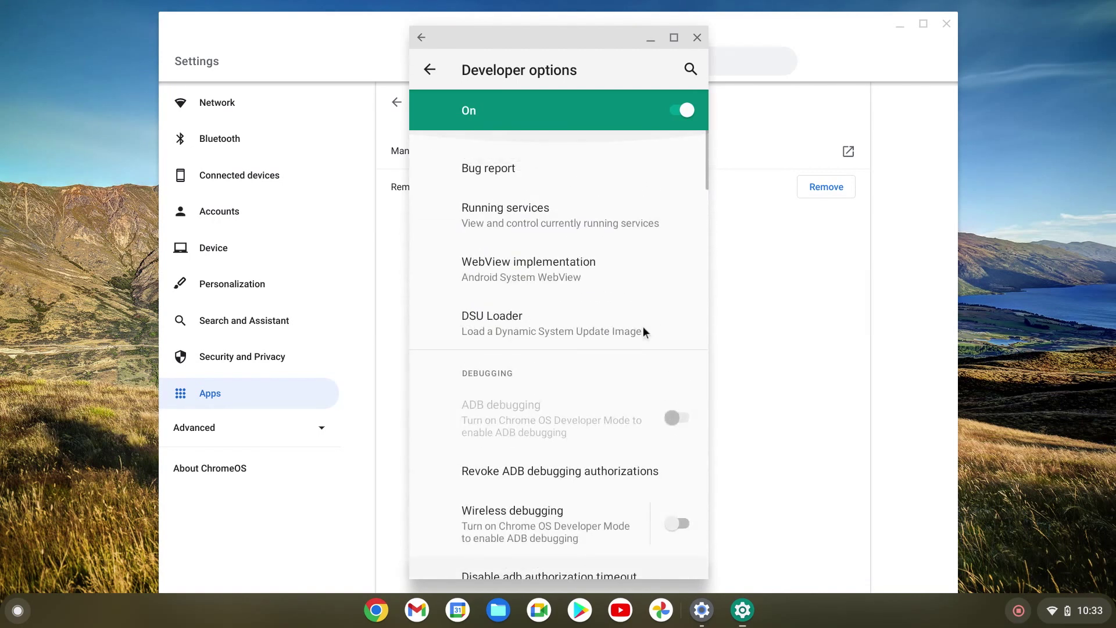
Open System > Developer options, switch the main toggle off, and return to System
{"action": "left_click", "coordinate": [439, 78]}
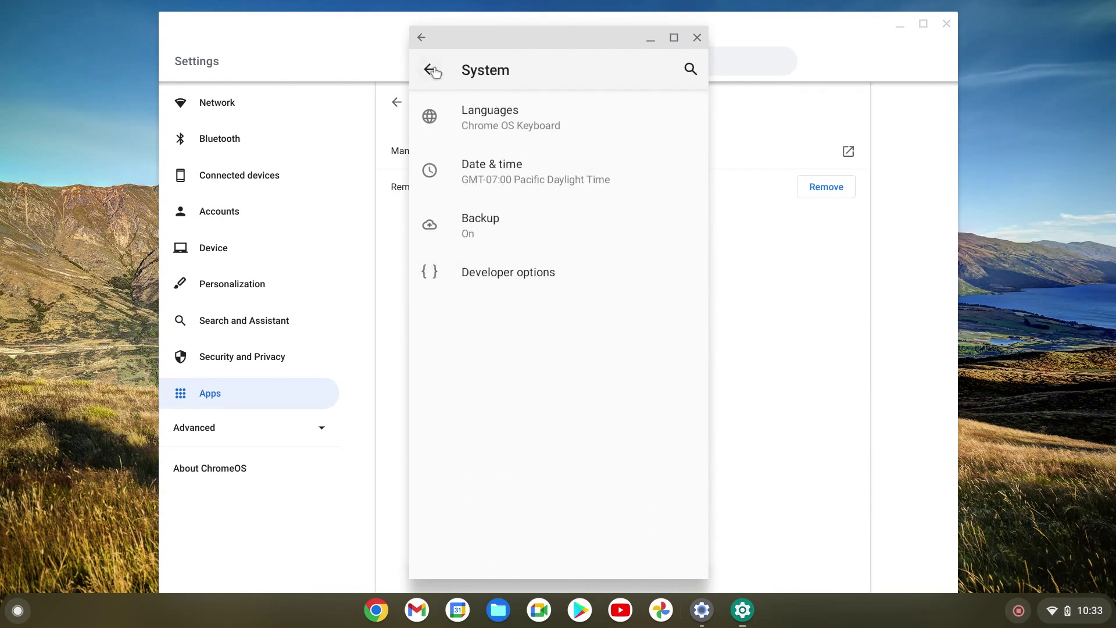
{"action": "left_click", "coordinate": [434, 71]}
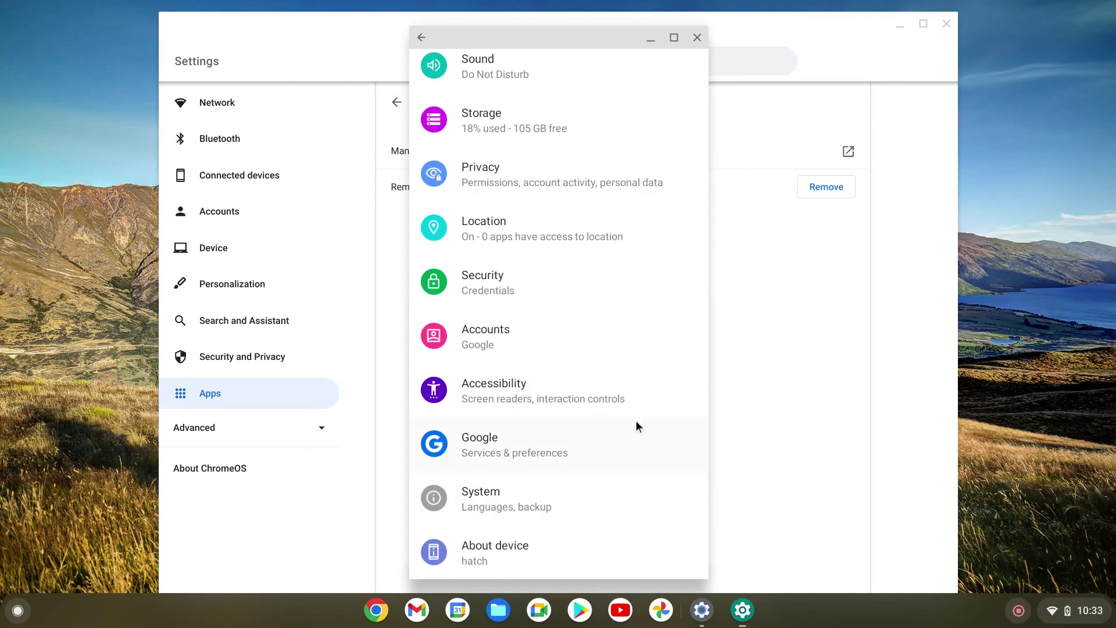
{"action": "left_click", "coordinate": [501, 497]}
{"action": "left_click", "coordinate": [510, 271]}
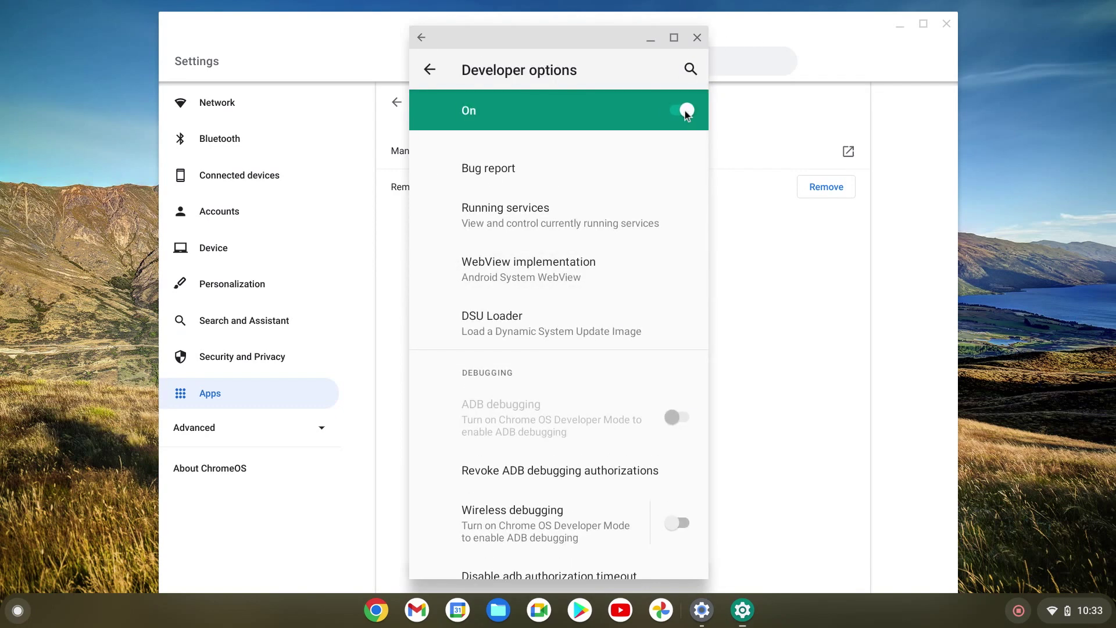
{"action": "left_click", "coordinate": [685, 111]}
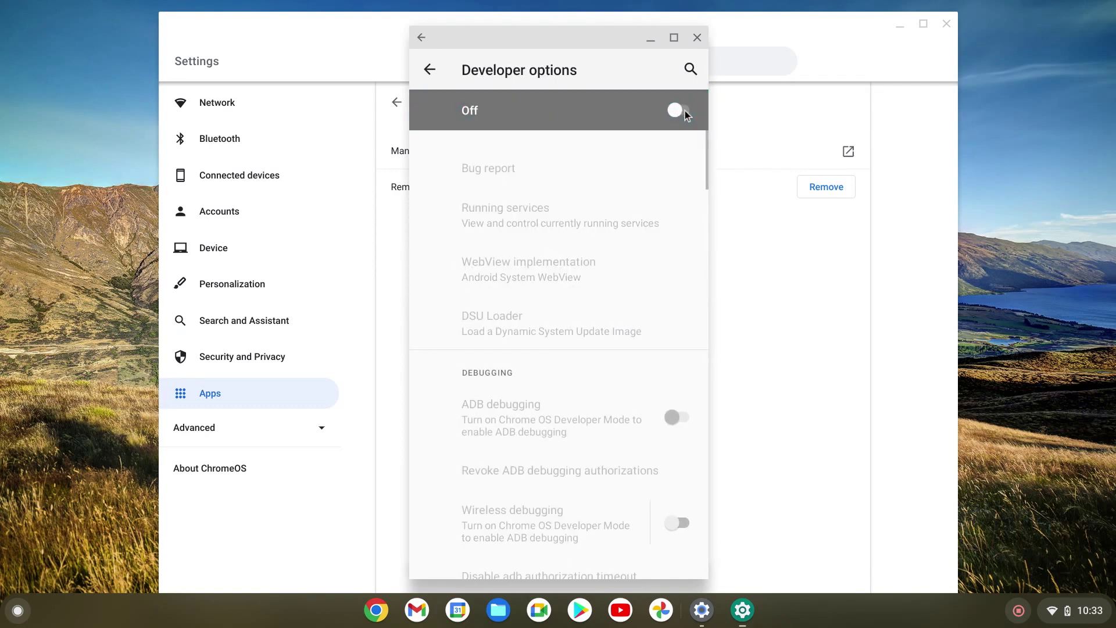
{"action": "left_click", "coordinate": [429, 69]}
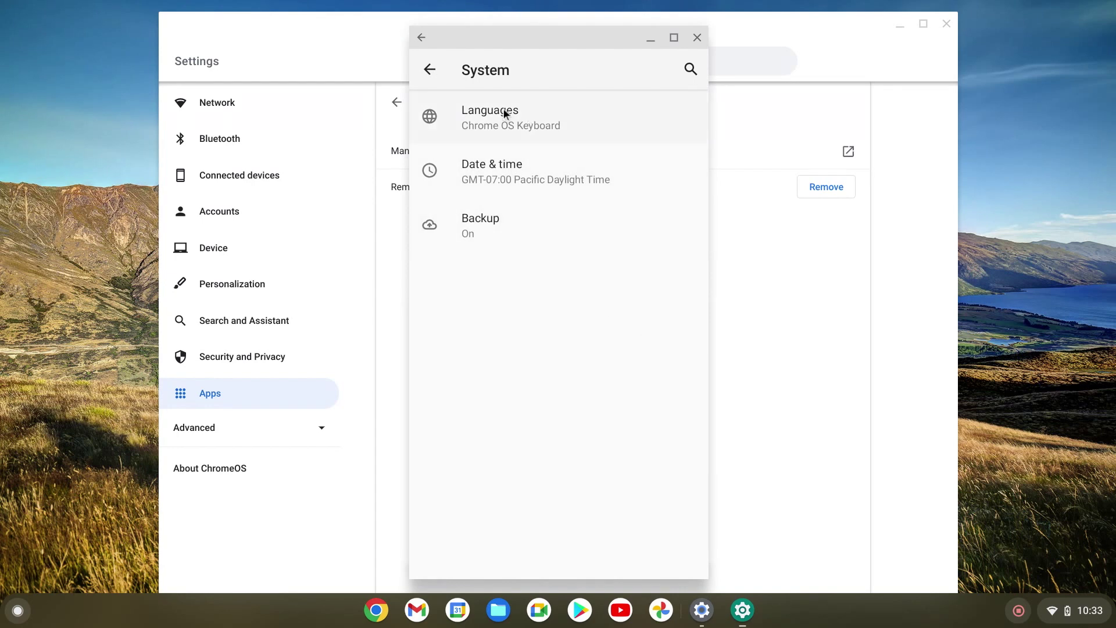
Tap About device's Build number five times to re-unlock developer mode, then open System
{"action": "left_click", "coordinate": [433, 72]}
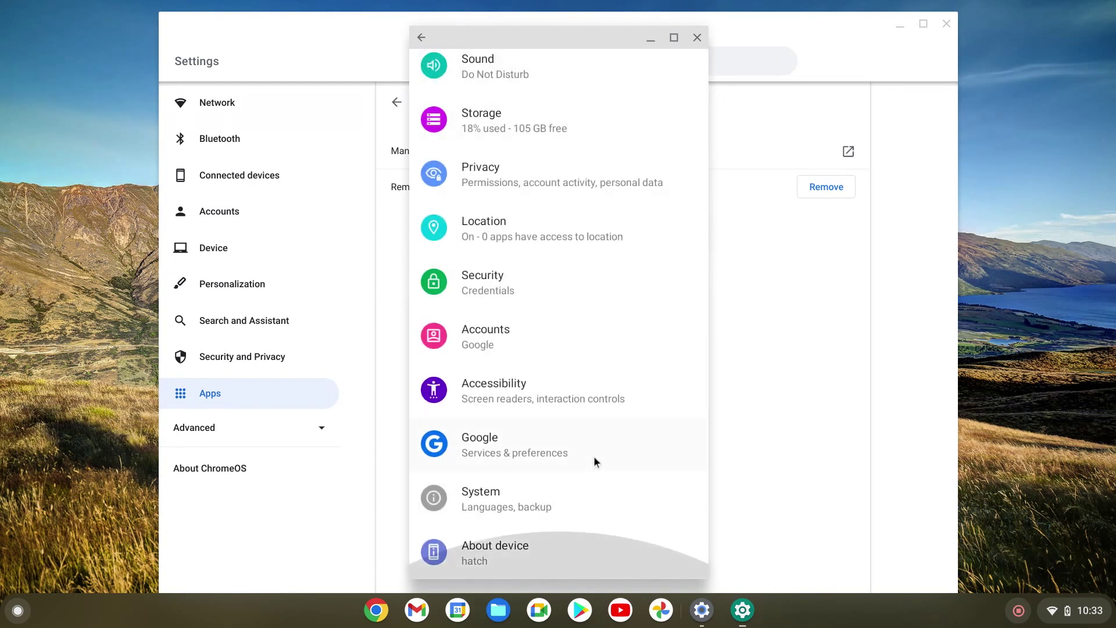
{"action": "left_click", "coordinate": [533, 541]}
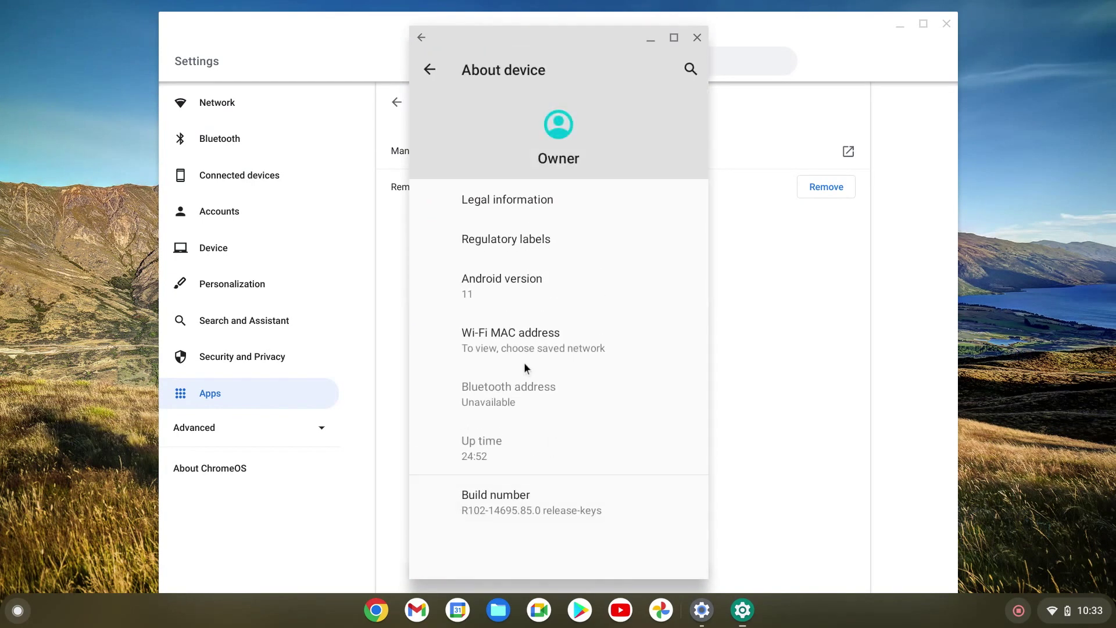
{"action": "left_click", "coordinate": [527, 504]}
{"action": "left_click", "coordinate": [527, 505]}
{"action": "left_click", "coordinate": [527, 505]}
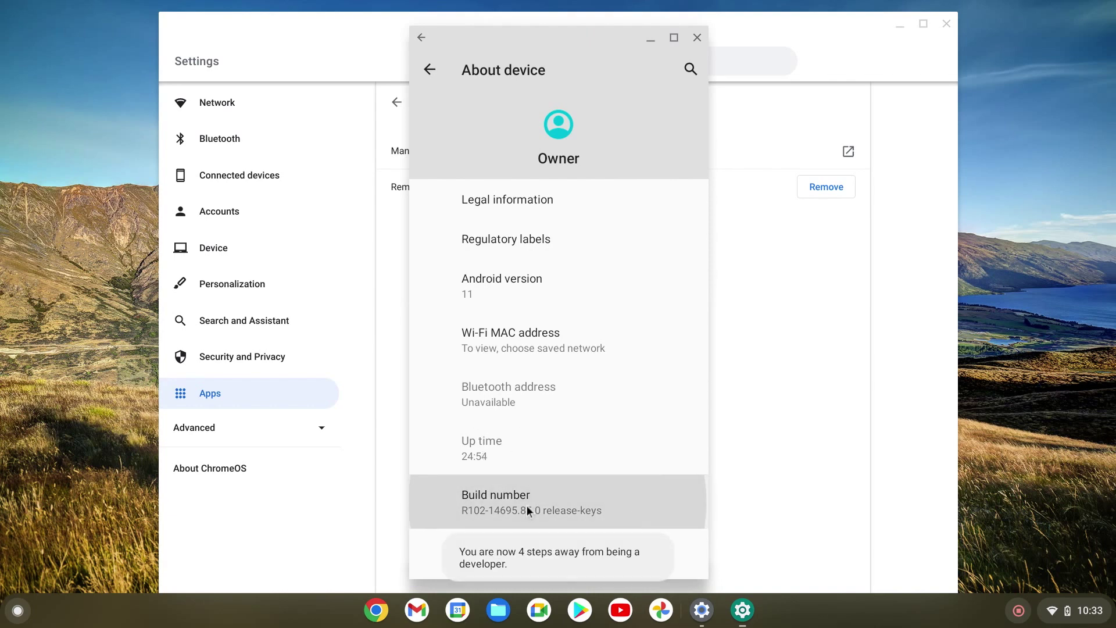
{"action": "left_click", "coordinate": [527, 505]}
{"action": "left_click", "coordinate": [527, 505]}
{"action": "left_click", "coordinate": [527, 505]}
{"action": "left_click", "coordinate": [526, 505]}
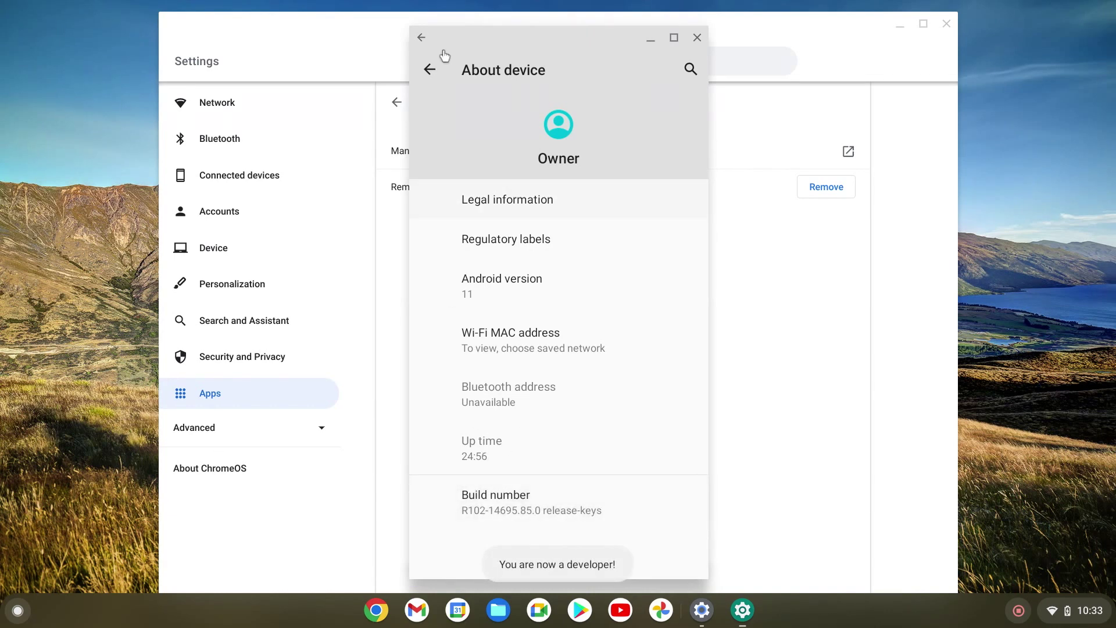
{"action": "left_click", "coordinate": [430, 68]}
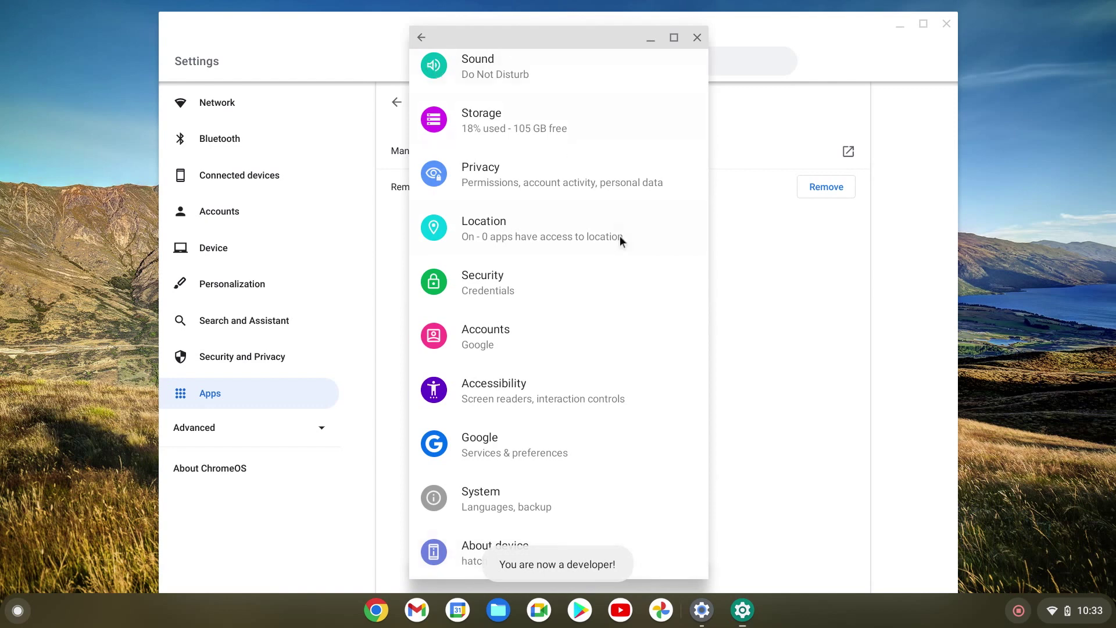
{"action": "left_click", "coordinate": [545, 496]}
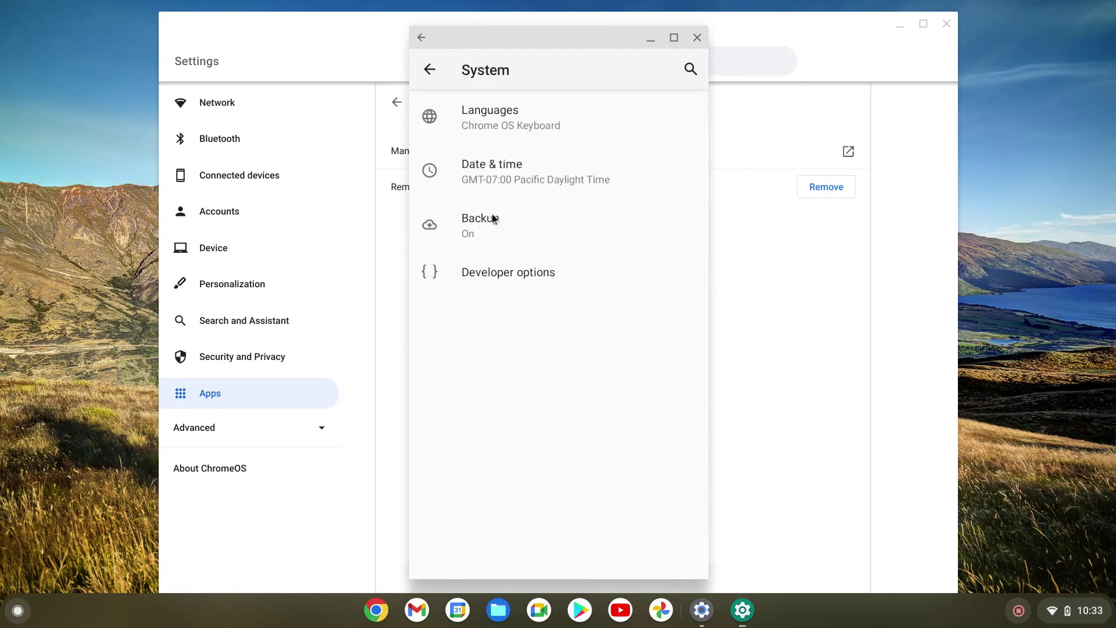
Open Developer options' WebView implementation page, then return to Developer options
{"action": "left_click", "coordinate": [506, 270]}
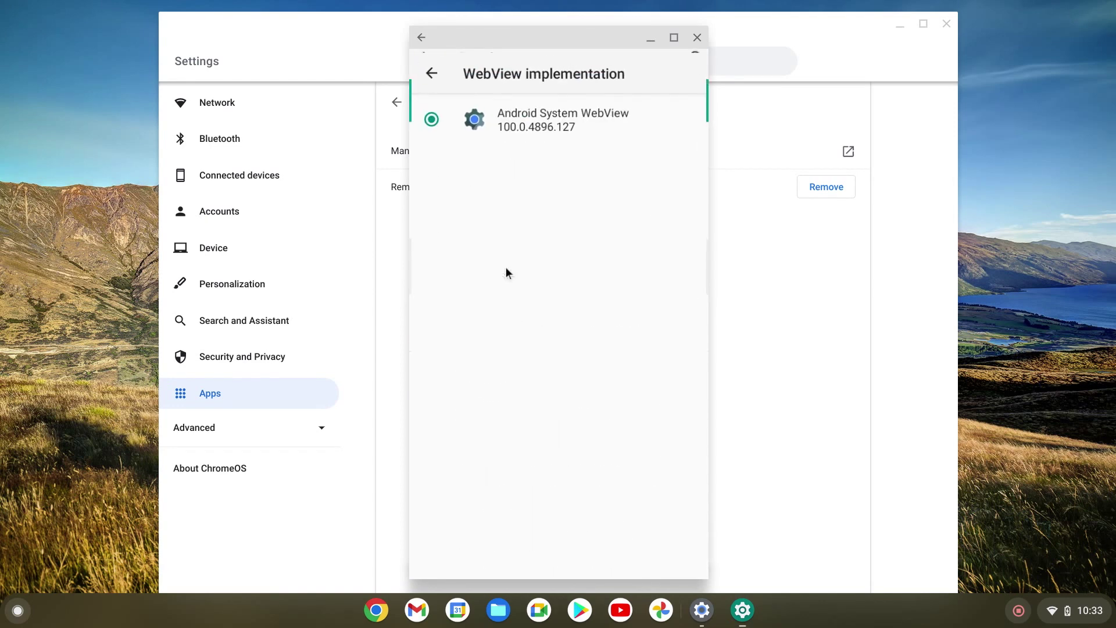
{"action": "left_click", "coordinate": [430, 69]}
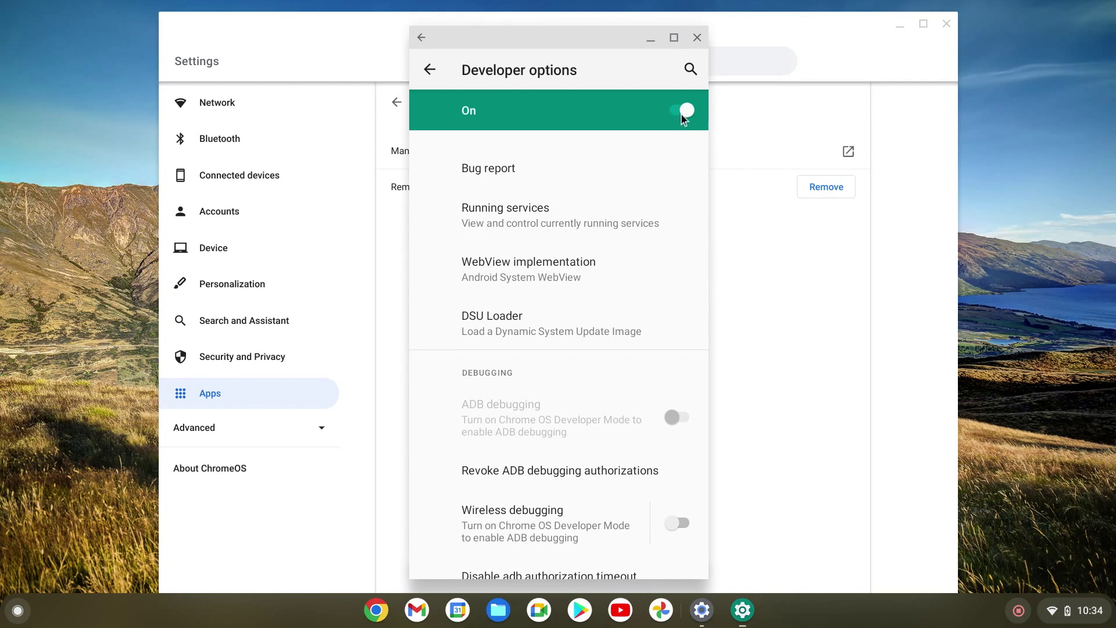
Turn the Developer options toggle back to Off, greying out all its entries
{"action": "left_click", "coordinate": [682, 114]}
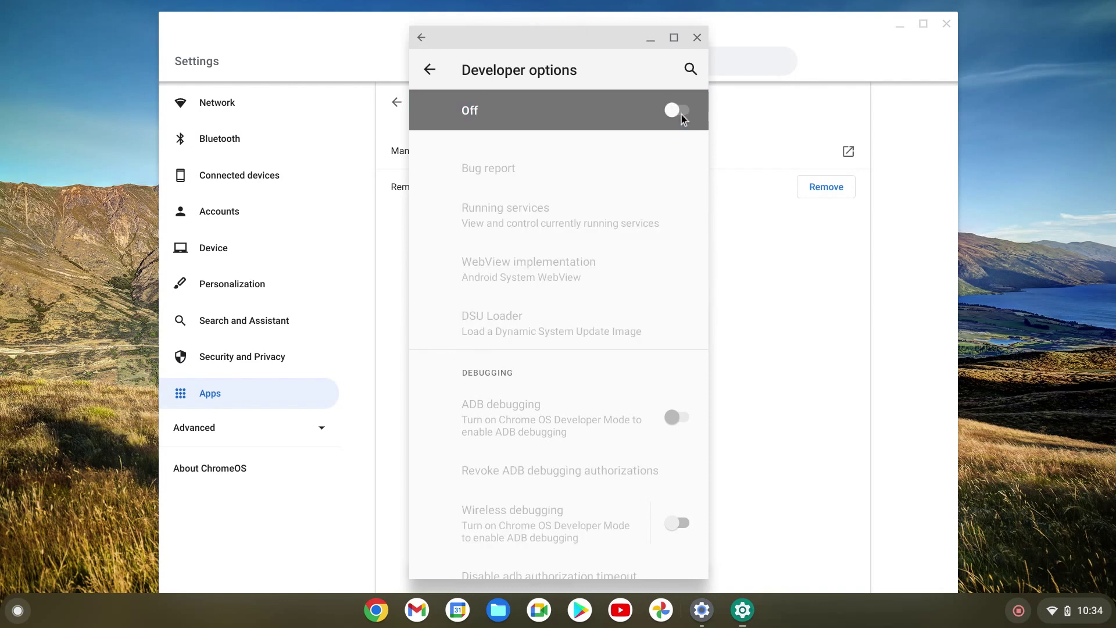